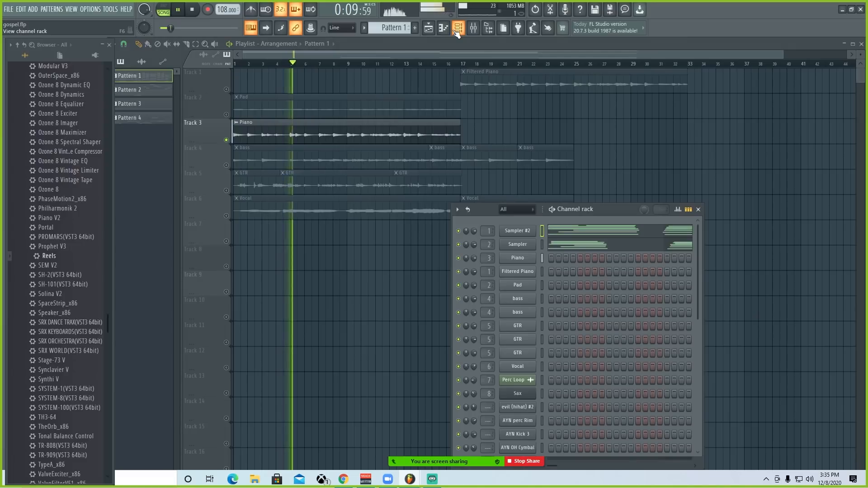
Step: Check the Piano track's effect chain in the mixer while the song plays, and close the mixer
{"action": "left_click", "coordinate": [475, 30]}
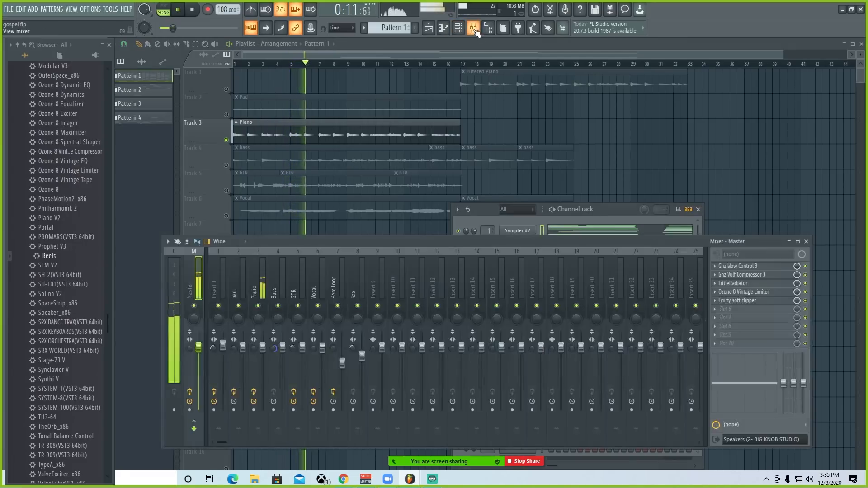
{"action": "left_click", "coordinate": [256, 270]}
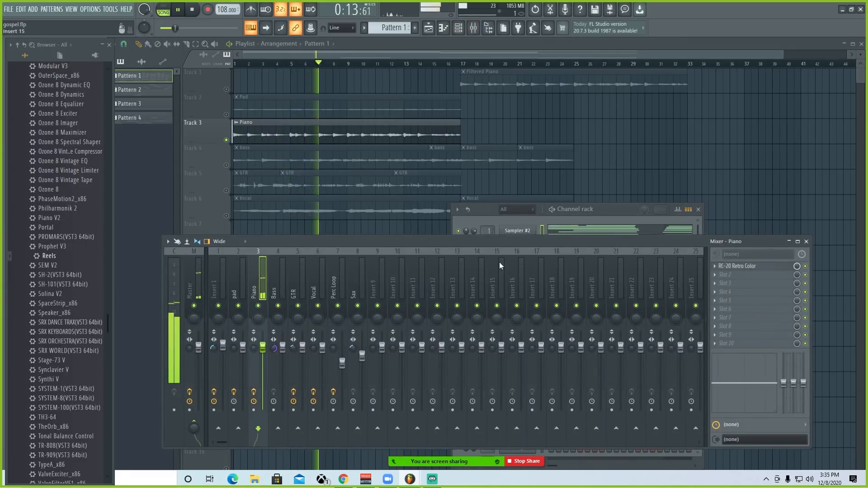
{"action": "left_click", "coordinate": [806, 241]}
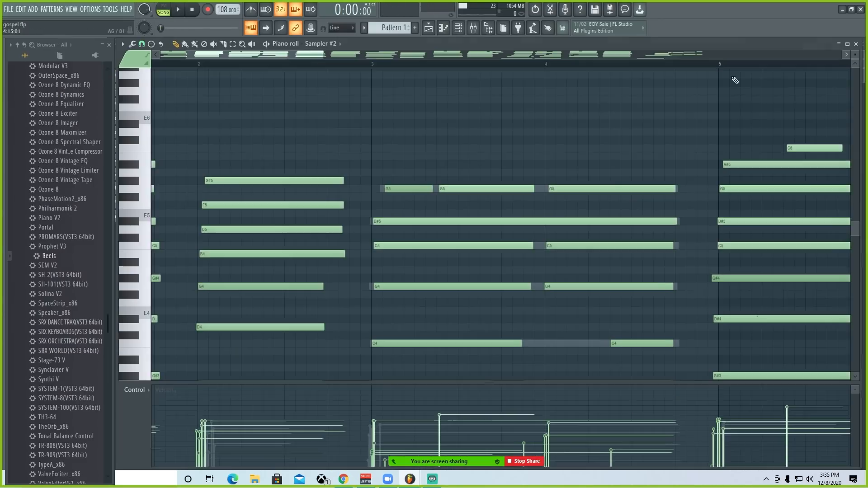
Step: Load Piano V2 as a new instrument channel from the full generator plugin list and browse its presets
{"action": "left_click", "coordinate": [856, 44]}
{"action": "left_click", "coordinate": [437, 428]}
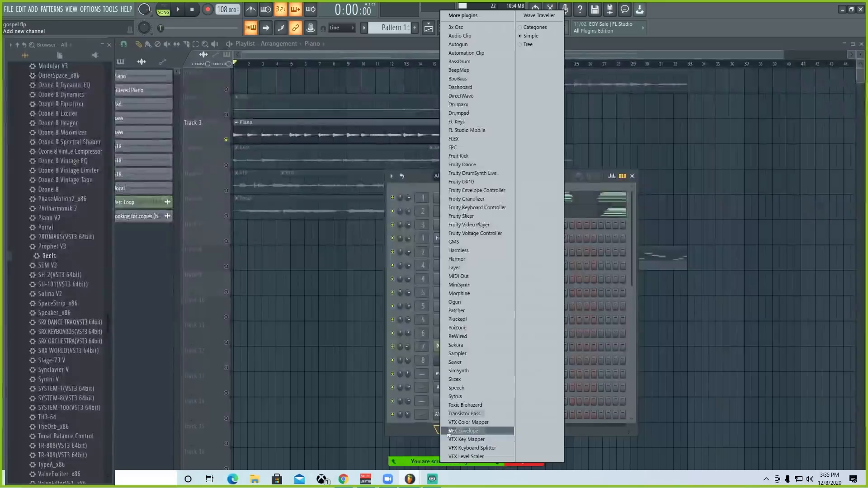
{"action": "left_click", "coordinate": [463, 15]}
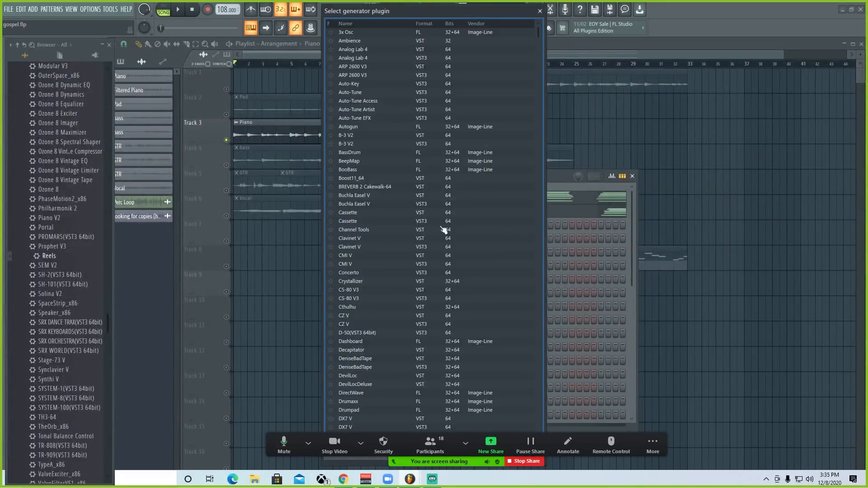
{"action": "left_click_drag", "start_coordinate": [386, 13], "coordinate": [195, 5]}
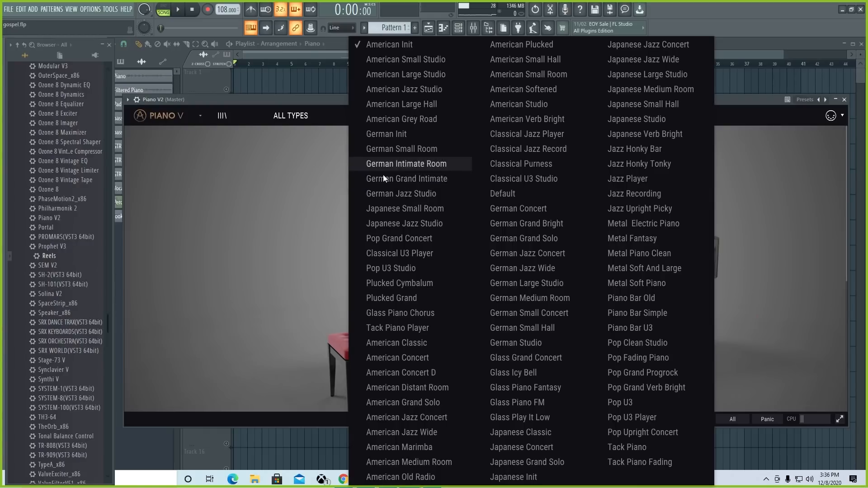
{"action": "left_click", "coordinate": [730, 115]}
{"action": "left_click_drag", "start_coordinate": [734, 100], "coordinate": [676, 97]}
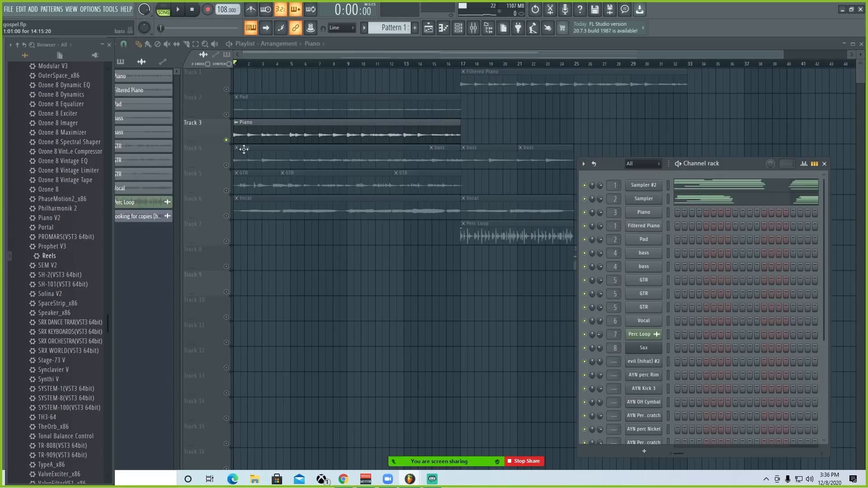
Step: Inspect the RC-20 Retro Color effect on the Piano mixer track and close its window
{"action": "left_click", "coordinate": [473, 28]}
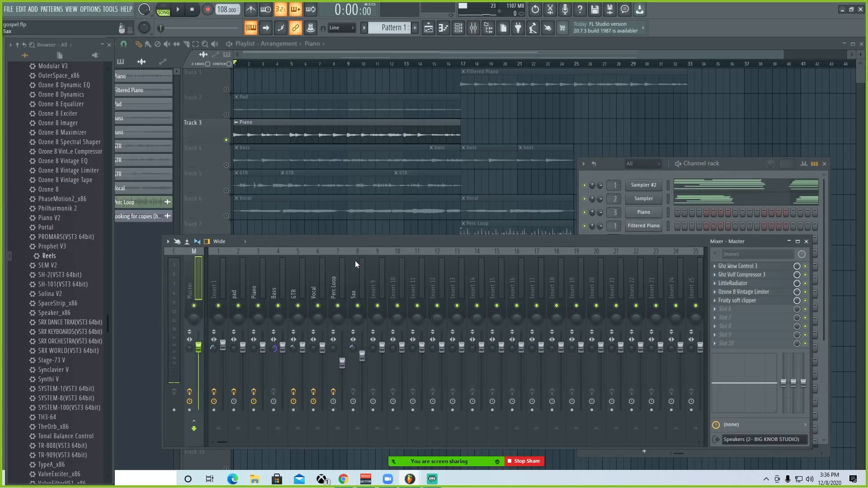
{"action": "left_click", "coordinate": [237, 287]}
{"action": "left_click", "coordinate": [256, 284]}
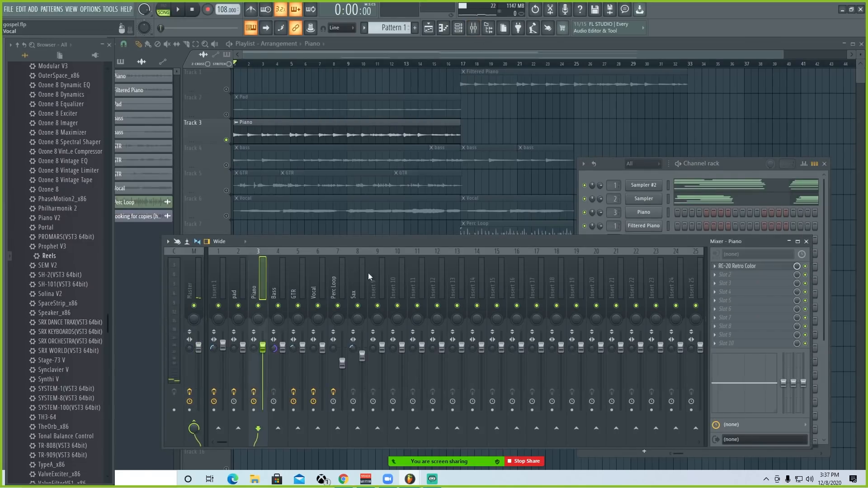
{"action": "left_click", "coordinate": [737, 266]}
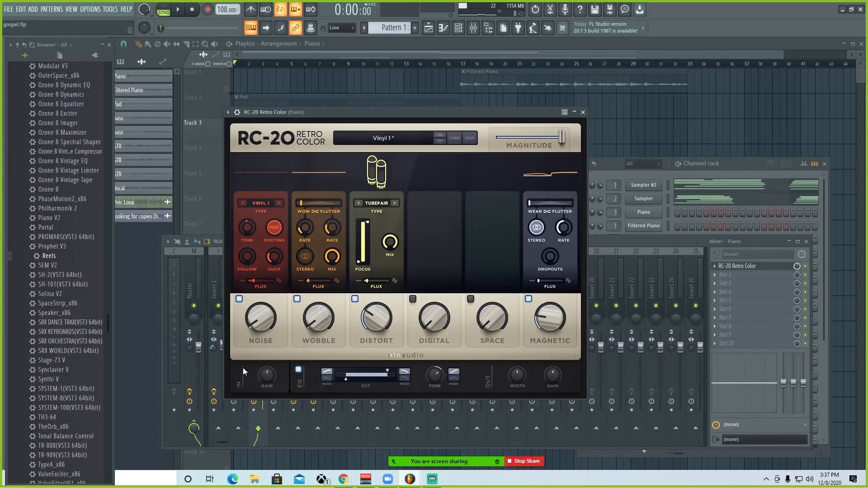
{"action": "left_click", "coordinate": [583, 112]}
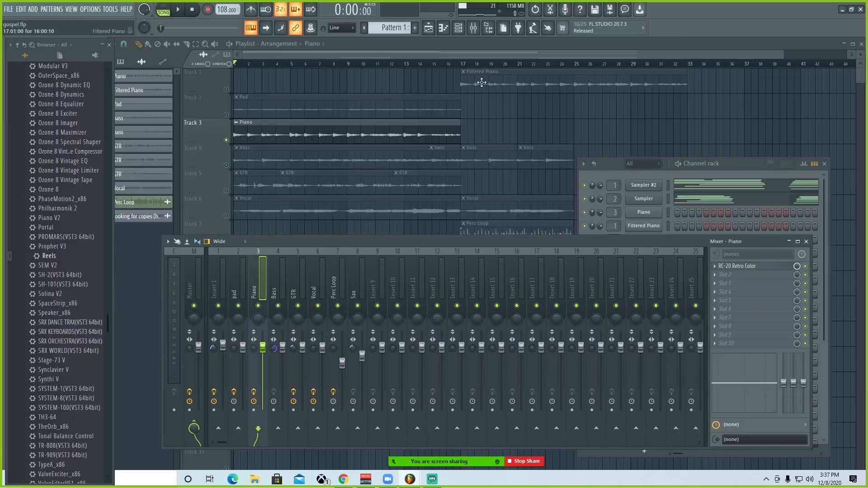
Step: Unmute track 1 and play the Filtered Piano from bar 17 with its mixer insert selected, then stop playback
{"action": "left_click", "coordinate": [464, 67]}
{"action": "left_click", "coordinate": [226, 89]}
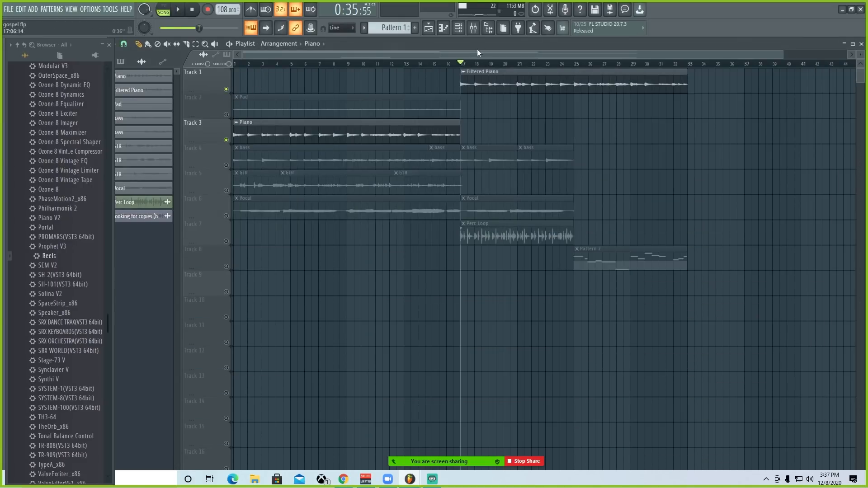
{"action": "left_click", "coordinate": [474, 30]}
{"action": "key", "text": "space"}
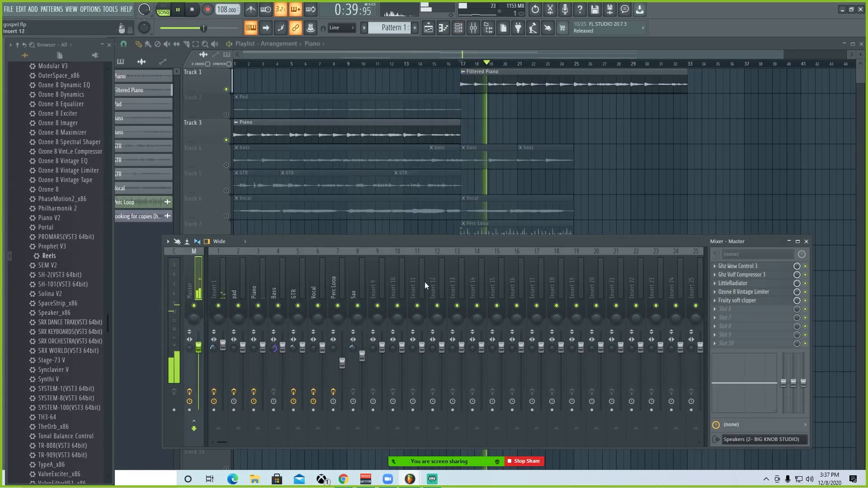
{"action": "left_click", "coordinate": [223, 283]}
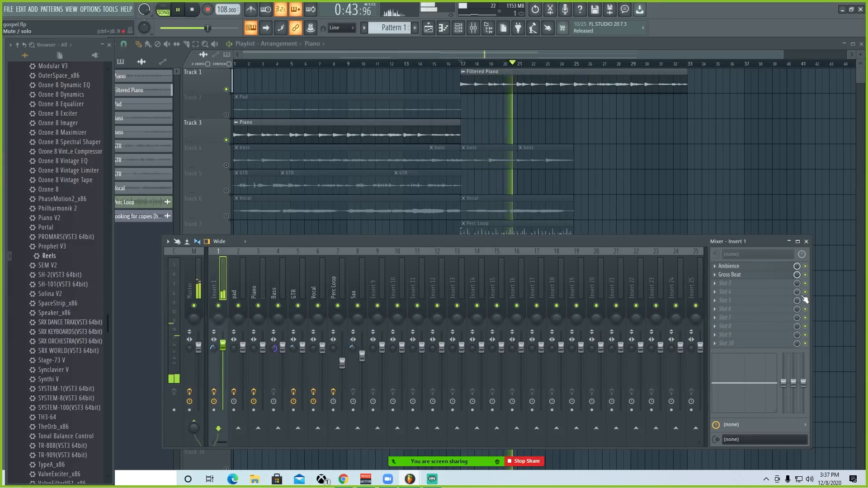
{"action": "key", "text": "space"}
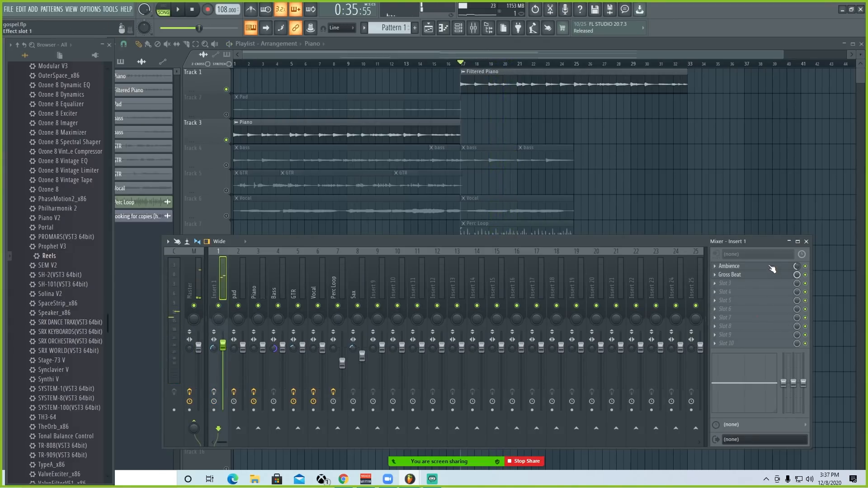
Step: Open the Ambience effect on Insert 1 to examine its reverb settings
{"action": "left_click", "coordinate": [771, 266]}
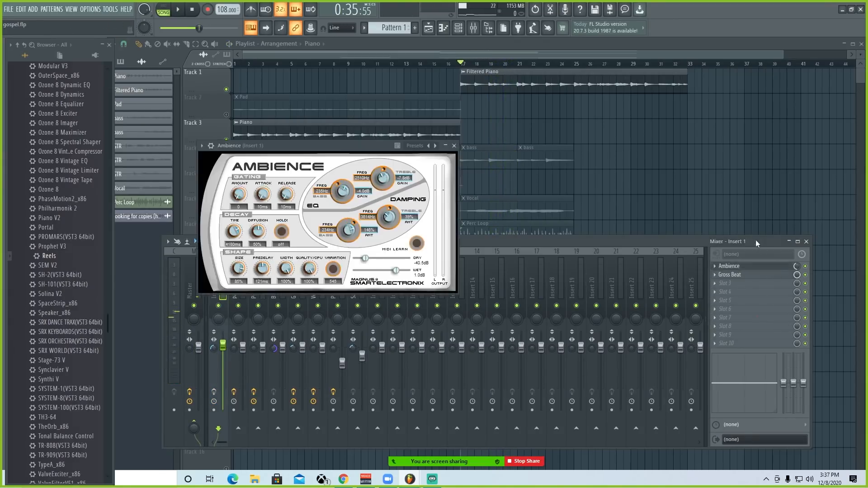
{"action": "left_click_drag", "start_coordinate": [307, 152], "coordinate": [414, 200]}
{"action": "left_click_drag", "start_coordinate": [413, 200], "coordinate": [402, 199]}
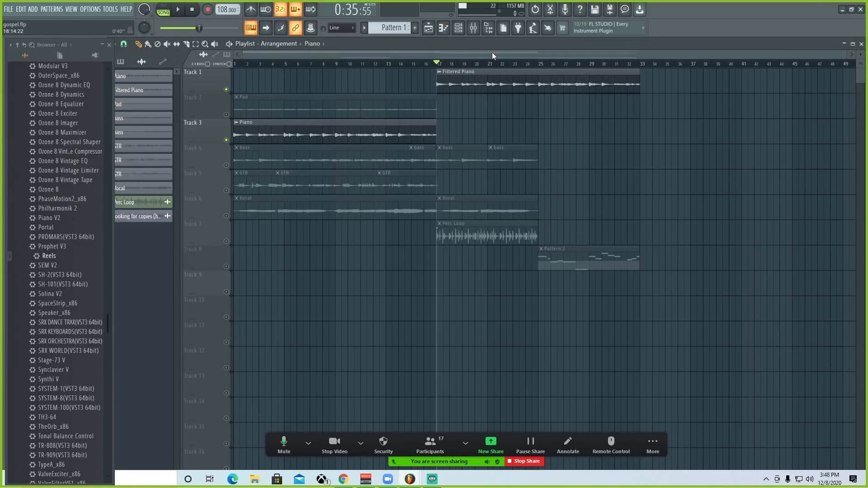
Step: Unmute the bass on track 4 and play the arrangement from the start with the piano
{"action": "left_click", "coordinate": [226, 166]}
{"action": "scroll", "coordinate": [254, 64], "scroll_direction": "up", "scroll_amount": 2}
{"action": "key", "text": "space"}
{"action": "left_click_drag", "start_coordinate": [281, 53], "coordinate": [273, 66]}
{"action": "scroll", "coordinate": [273, 67], "scroll_direction": "down", "scroll_amount": 1}
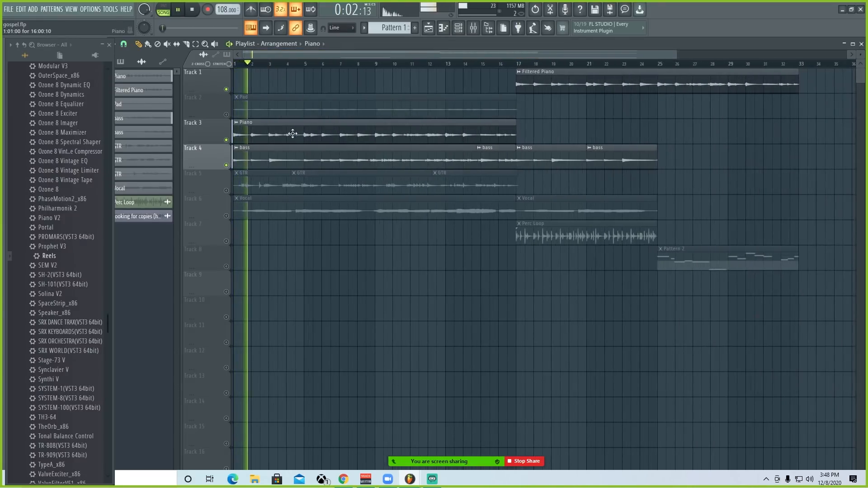
Step: Select the first bass clip, view its channel in the channel rack, and close the rack
{"action": "left_click", "coordinate": [303, 157]}
{"action": "left_click", "coordinate": [459, 28]}
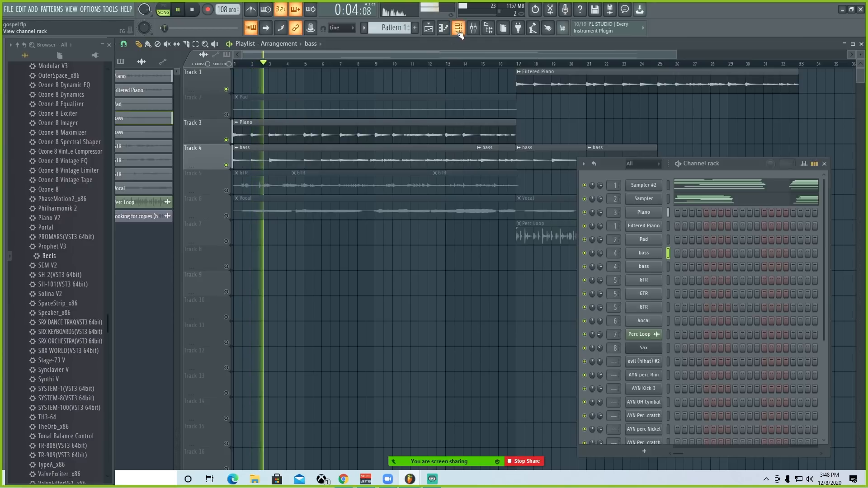
{"action": "scroll", "coordinate": [702, 254], "scroll_direction": "up", "scroll_amount": 3}
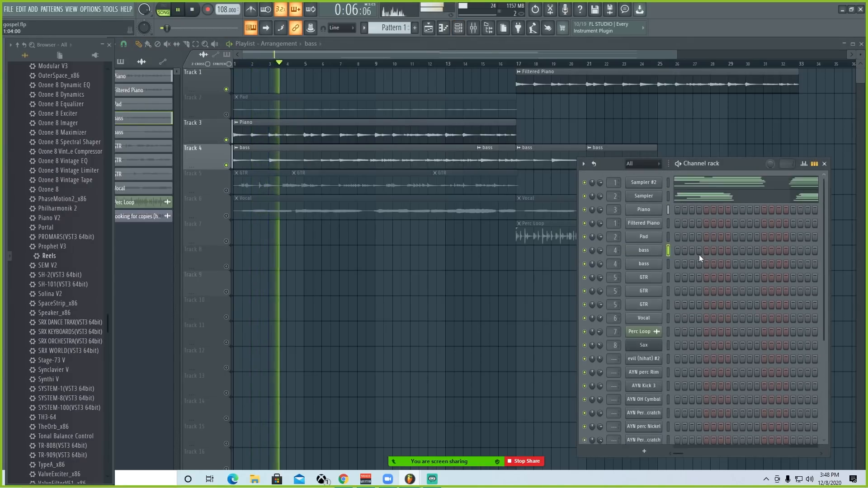
{"action": "left_click", "coordinate": [458, 27]}
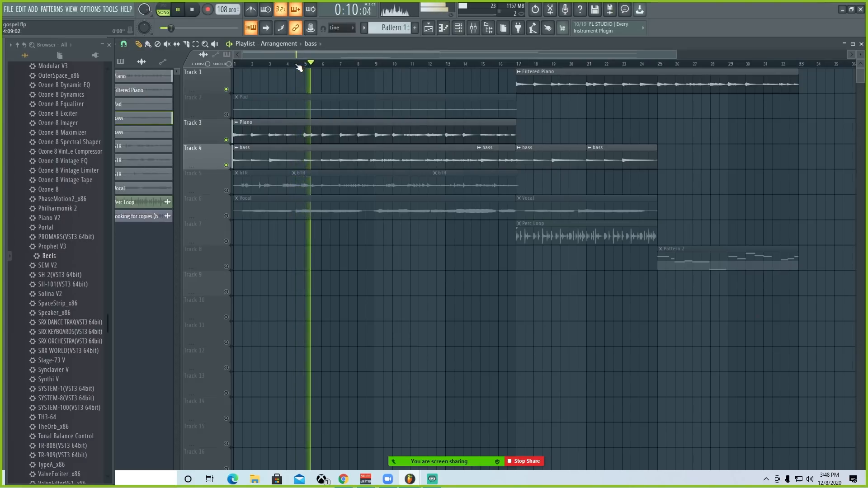
{"action": "scroll", "coordinate": [326, 68], "scroll_direction": "up", "scroll_amount": 3}
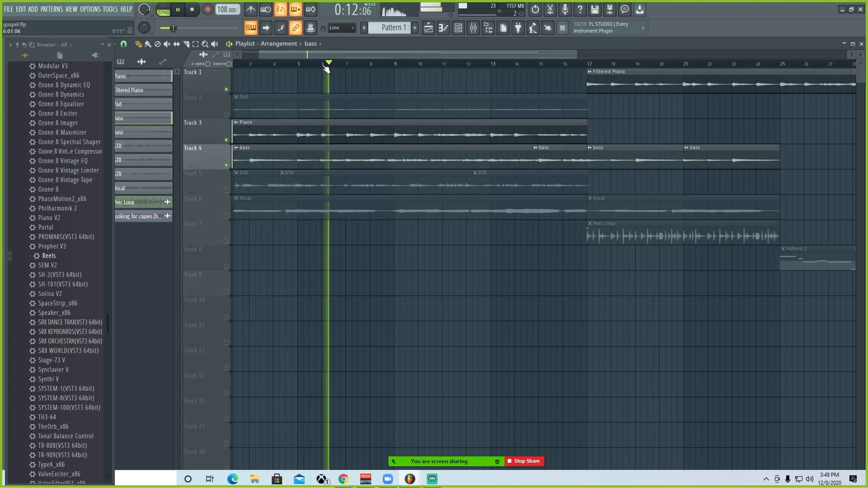
{"action": "scroll", "coordinate": [326, 68], "scroll_direction": "down", "scroll_amount": 5}
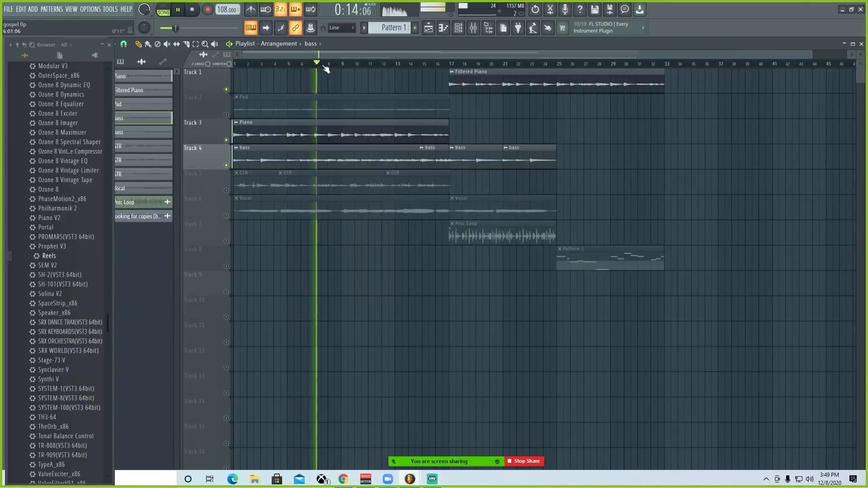
{"action": "scroll", "coordinate": [326, 68], "scroll_direction": "up", "scroll_amount": 4}
{"action": "scroll", "coordinate": [334, 61], "scroll_direction": "up", "scroll_amount": 2}
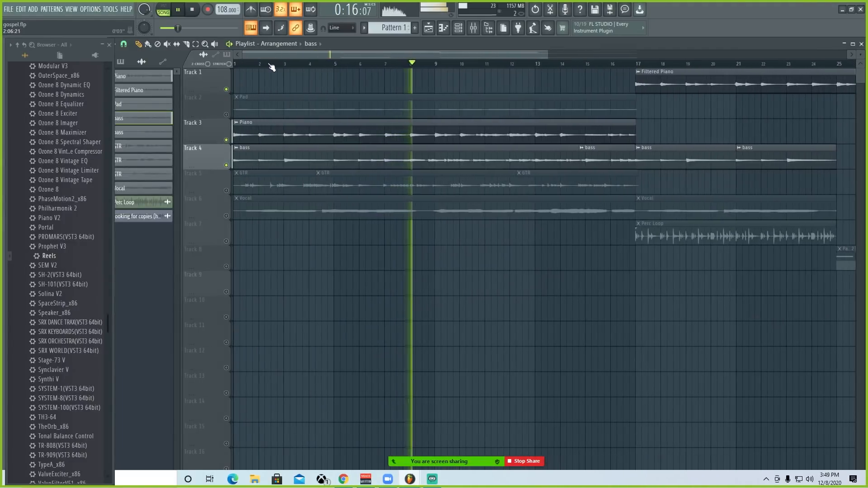
{"action": "scroll", "coordinate": [316, 65], "scroll_direction": "down", "scroll_amount": 4}
{"action": "scroll", "coordinate": [365, 69], "scroll_direction": "up", "scroll_amount": 2}
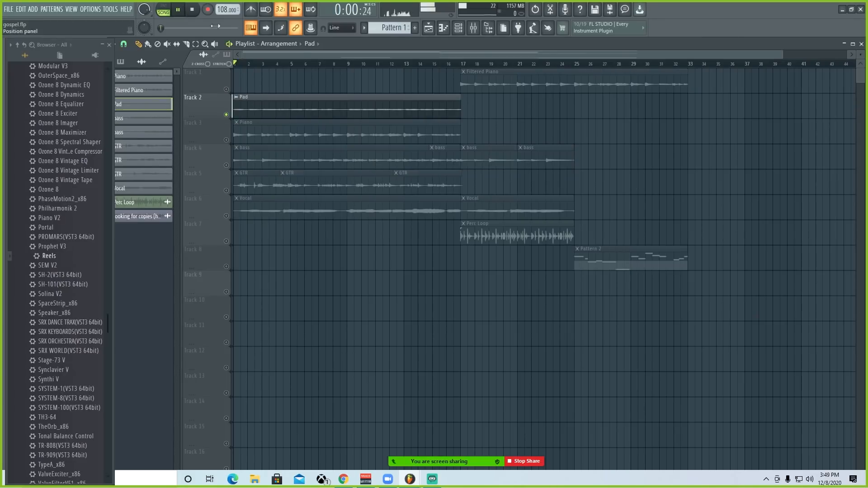
Step: Stop the Pad playback and browse the full generator plugin list for a new channel in the channel rack
{"action": "left_click", "coordinate": [461, 28]}
{"action": "key", "text": "space"}
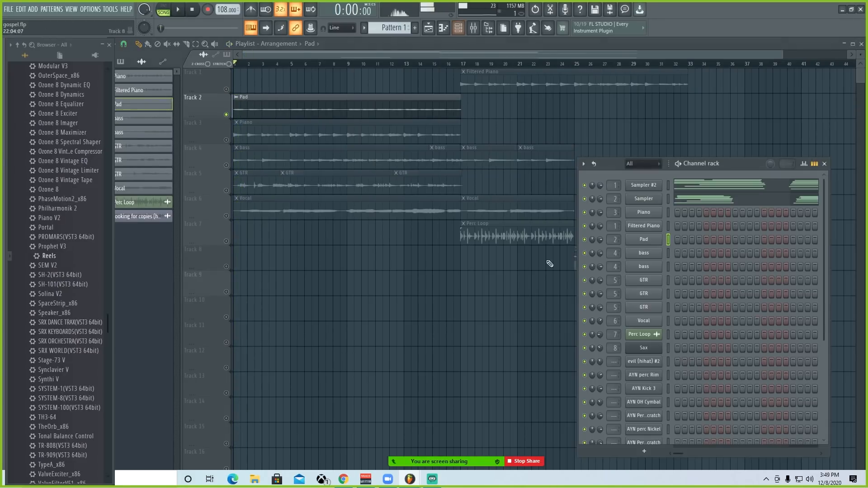
{"action": "scroll", "coordinate": [702, 317], "scroll_direction": "down", "scroll_amount": 3}
{"action": "left_click", "coordinate": [644, 451]}
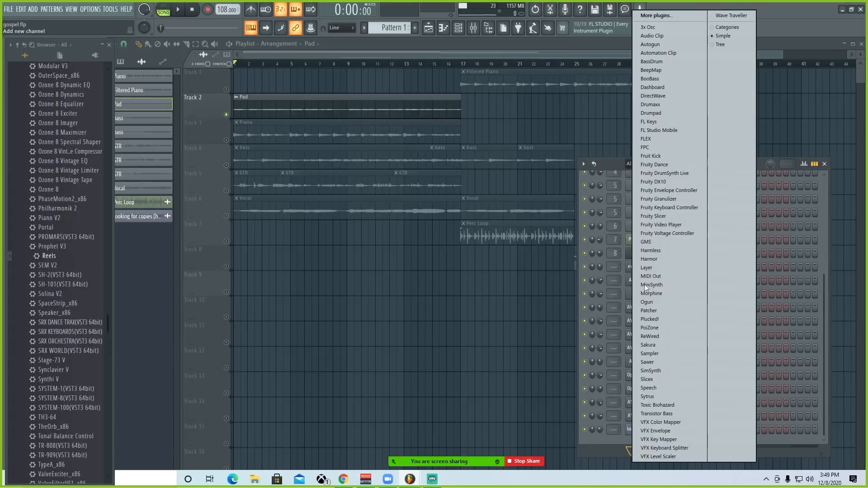
{"action": "left_click", "coordinate": [647, 15]}
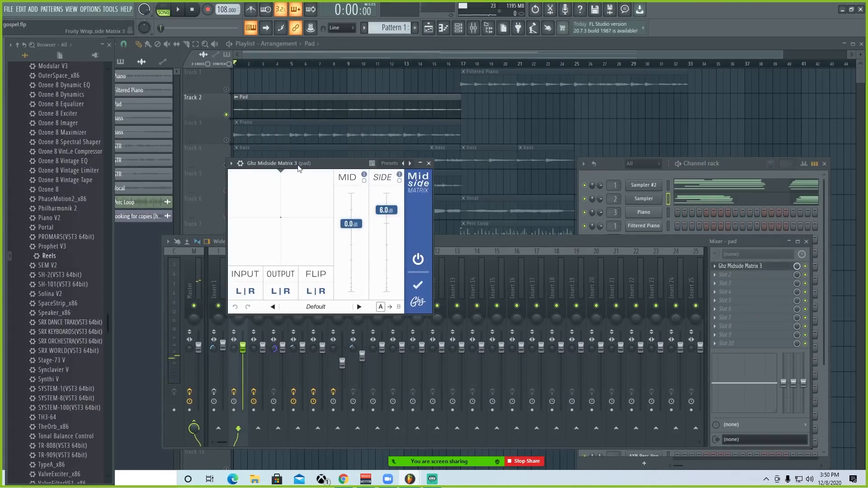
{"action": "left_click_drag", "start_coordinate": [298, 168], "coordinate": [333, 149]}
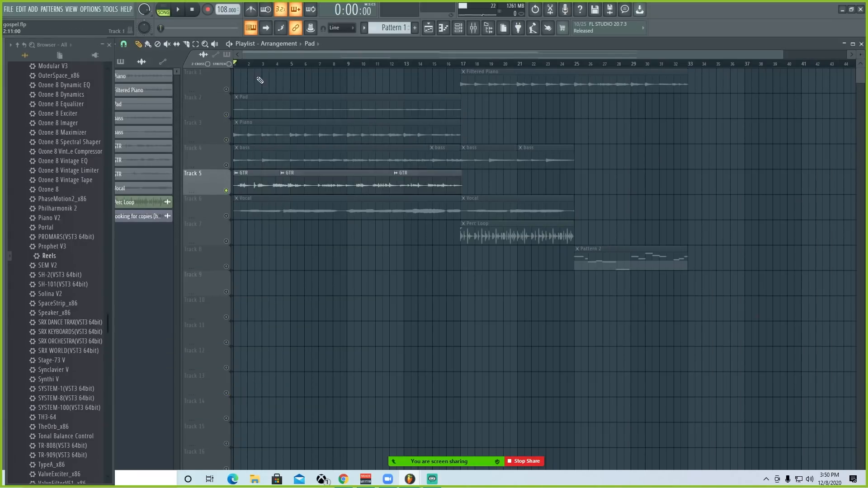
Step: Play the soloed GTR track, select its mixer track to view the effect chain, and stop playback
{"action": "scroll", "coordinate": [259, 64], "scroll_direction": "up", "scroll_amount": 5}
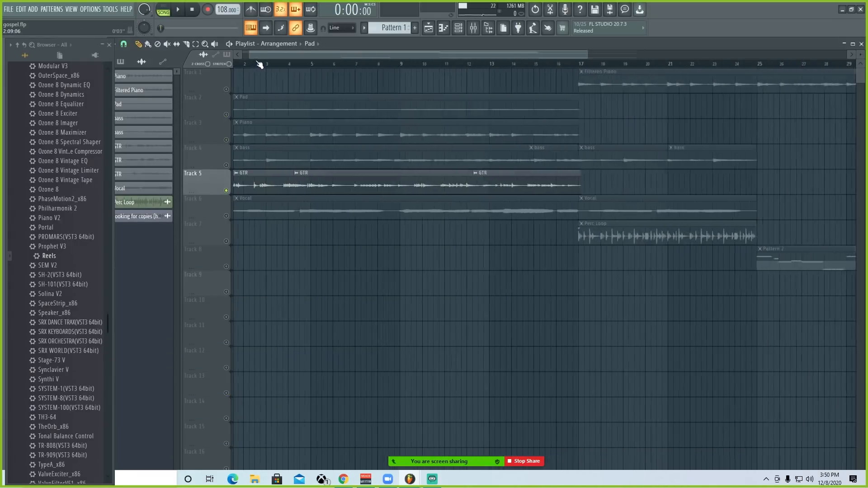
{"action": "scroll", "coordinate": [272, 66], "scroll_direction": "down", "scroll_amount": 4}
{"action": "key", "text": "space"}
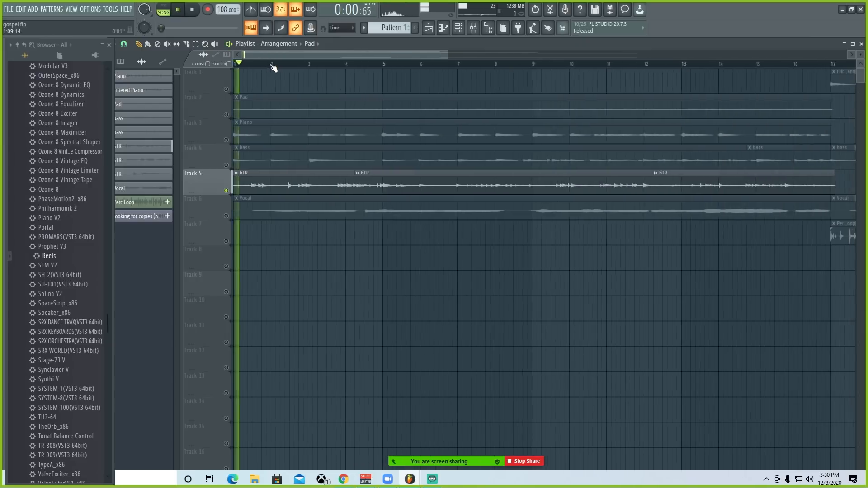
{"action": "left_click", "coordinate": [473, 28]}
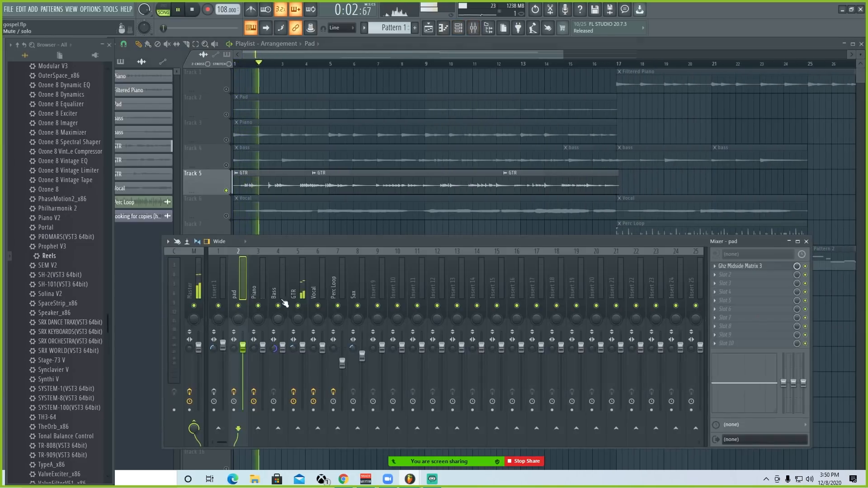
{"action": "left_click", "coordinate": [296, 377]}
{"action": "key", "text": "space"}
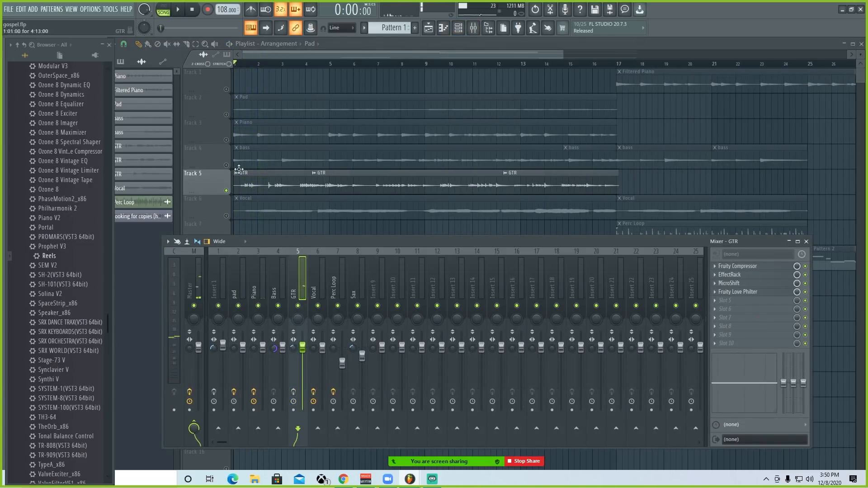
Step: Admit the participant in the meeting's waiting room while replaying the GTR track, then stop playback
{"action": "key", "text": "space"}
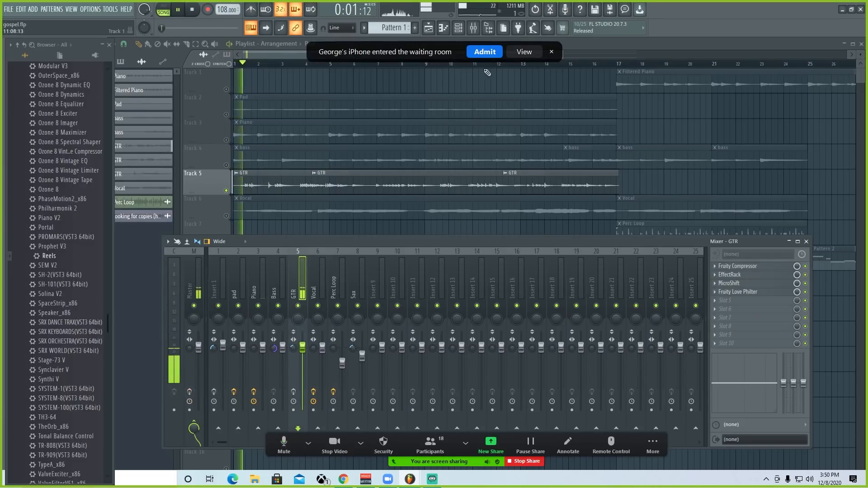
{"action": "left_click", "coordinate": [480, 54]}
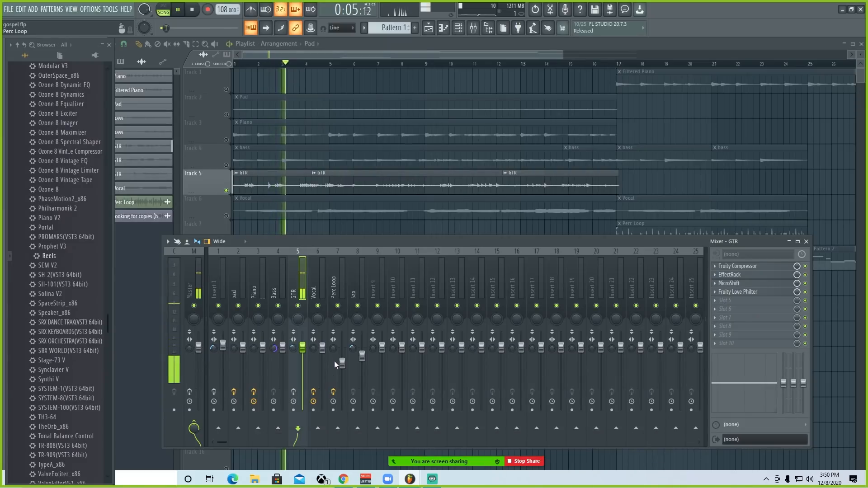
{"action": "key", "text": "space"}
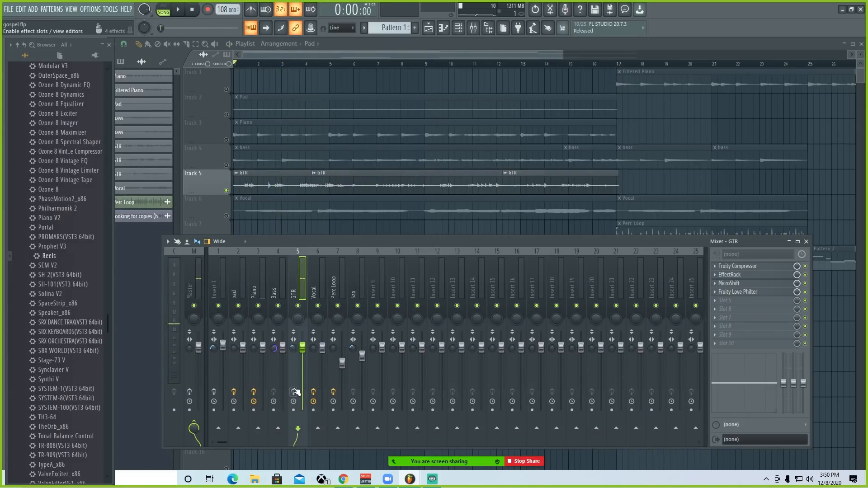
Step: View the GTR track's Fruity Compressor and EffectRack settings, keeping the compressor window out of the way and closing EffectRack
{"action": "left_click", "coordinate": [752, 269]}
{"action": "left_click_drag", "start_coordinate": [243, 124], "coordinate": [586, 114]}
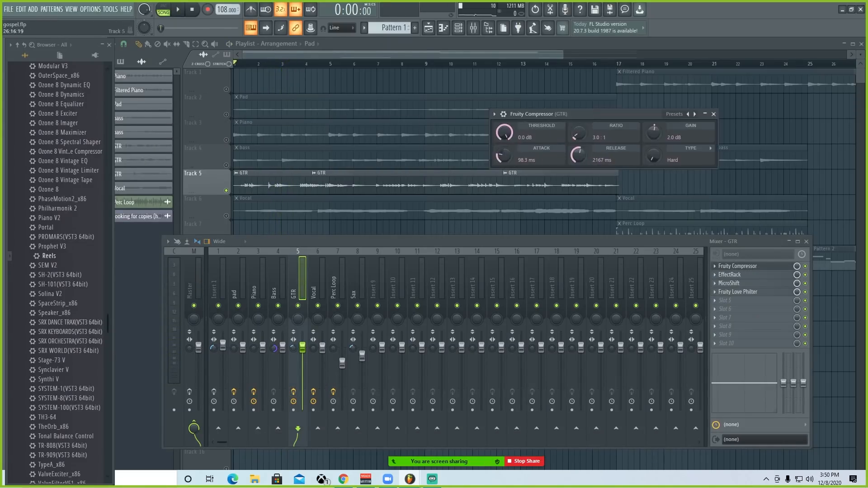
{"action": "left_click_drag", "start_coordinate": [598, 115], "coordinate": [611, 98]}
{"action": "left_click", "coordinate": [732, 274]}
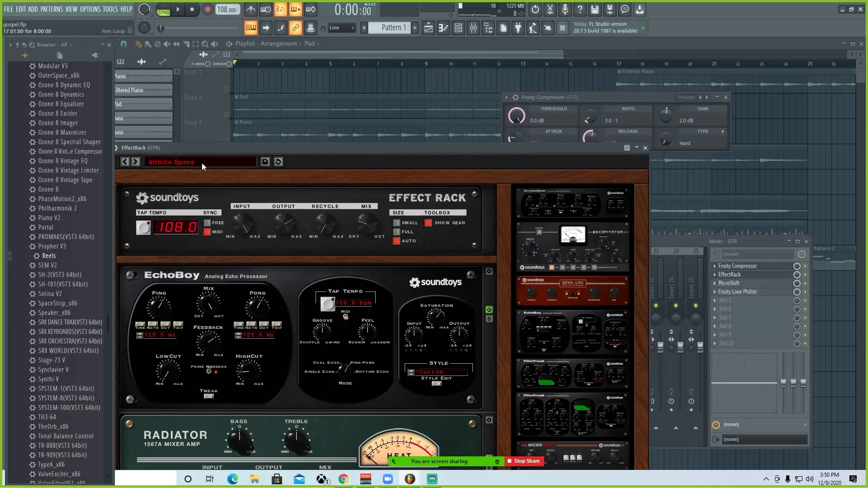
{"action": "left_click", "coordinate": [645, 148]}
Step: View the MicroShift and Fruity Love Philter effects on the GTR track, closing each one after viewing
{"action": "left_click", "coordinate": [756, 283]}
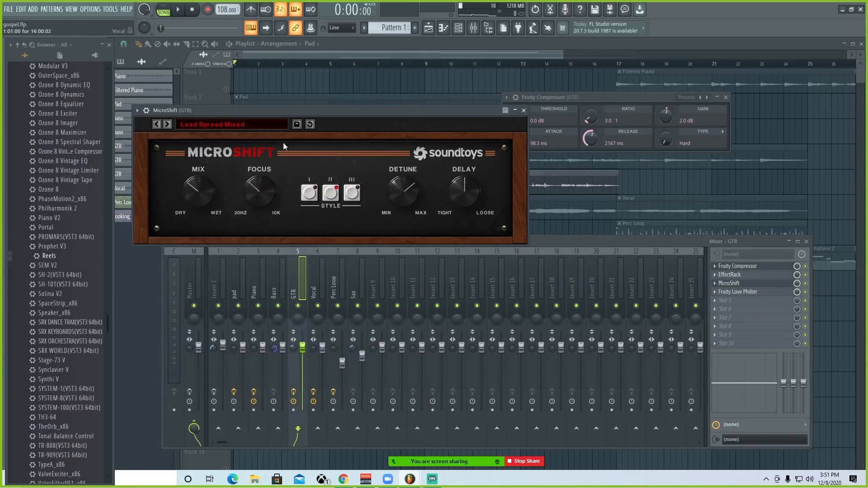
{"action": "left_click", "coordinate": [524, 111]}
{"action": "left_click", "coordinate": [728, 292]}
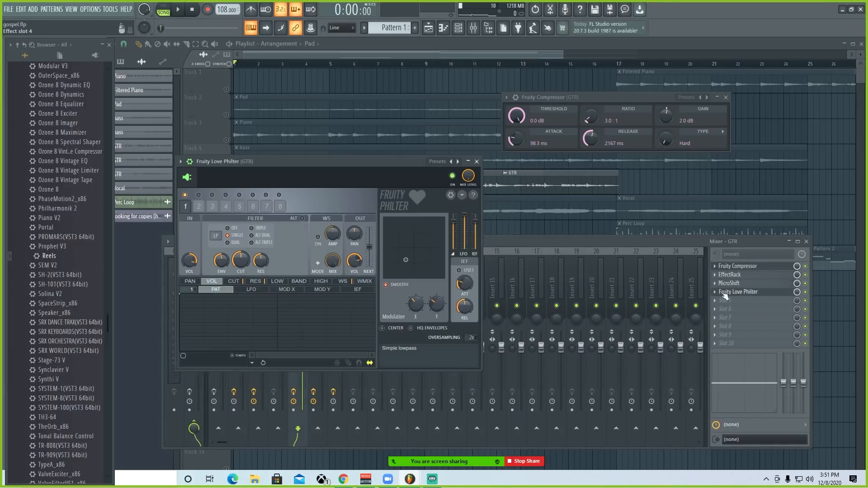
{"action": "left_click", "coordinate": [477, 161]}
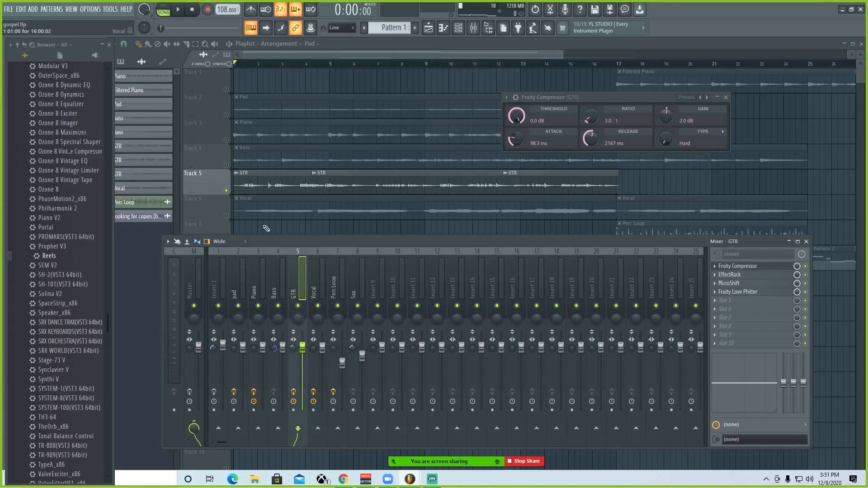
Step: Close the open windows, then bring up the mixer and select the Vocal track to show its effect chain
{"action": "key", "text": "F12"}
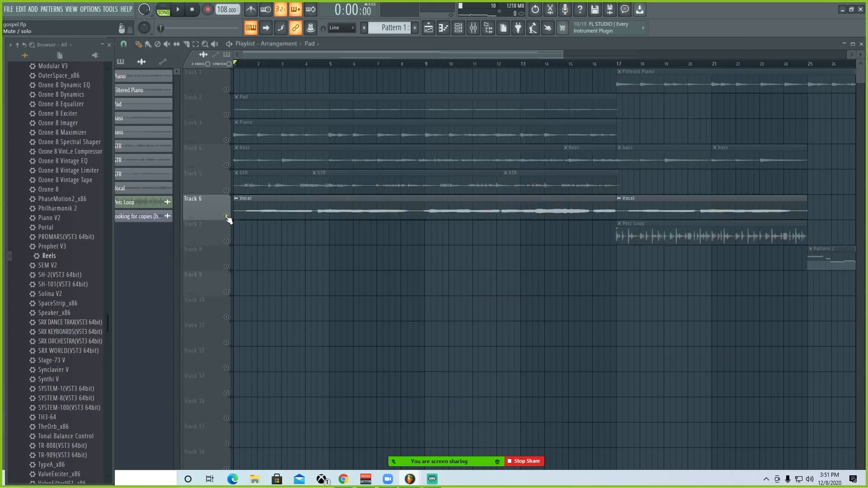
{"action": "left_click", "coordinate": [469, 29]}
{"action": "left_click", "coordinate": [474, 27]}
{"action": "left_click", "coordinate": [321, 284]}
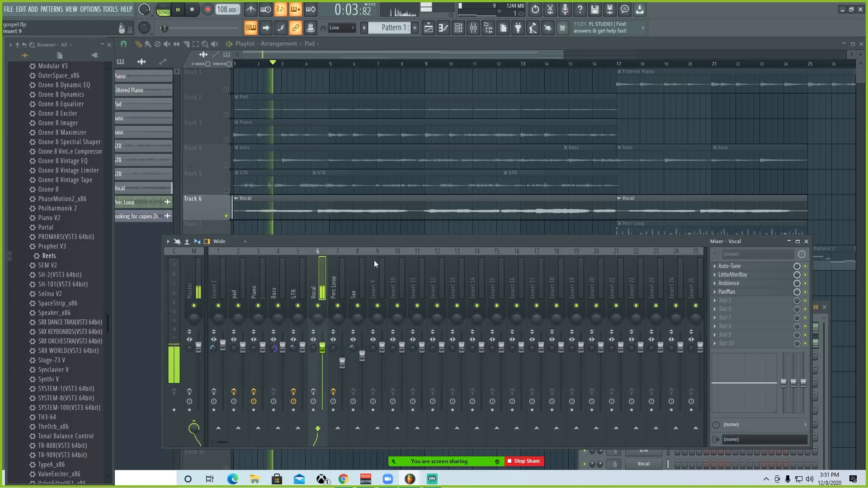
Step: Stop the Vocal playback and re-enable the Vocal mixer track's effect slots
{"action": "left_click_drag", "start_coordinate": [366, 245], "coordinate": [357, 238]}
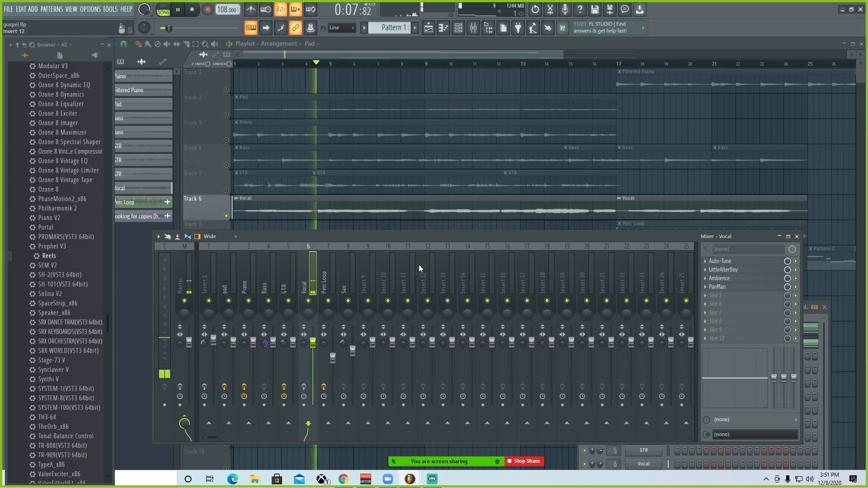
{"action": "key", "text": "space"}
{"action": "left_click", "coordinate": [305, 389]}
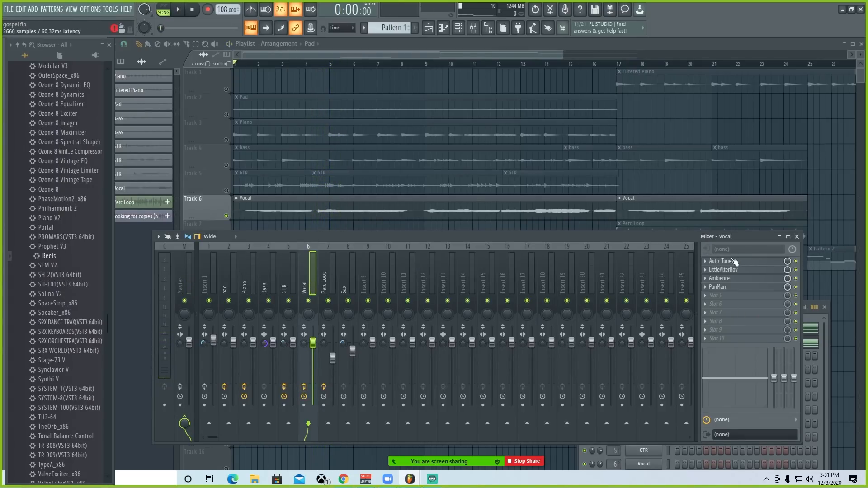
Step: View the Auto-Tune and LittleAlterBoy settings on the Vocal track, closing each one after viewing
{"action": "left_click", "coordinate": [732, 258]}
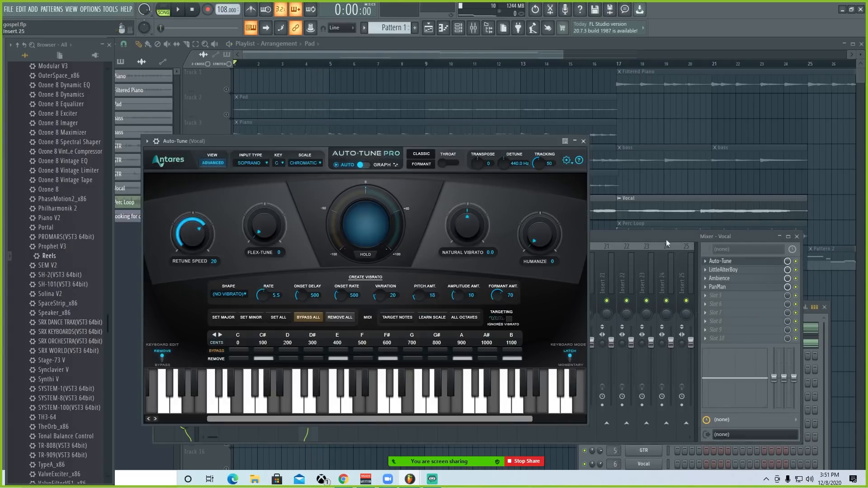
{"action": "left_click", "coordinate": [583, 141]}
{"action": "left_click", "coordinate": [728, 270]}
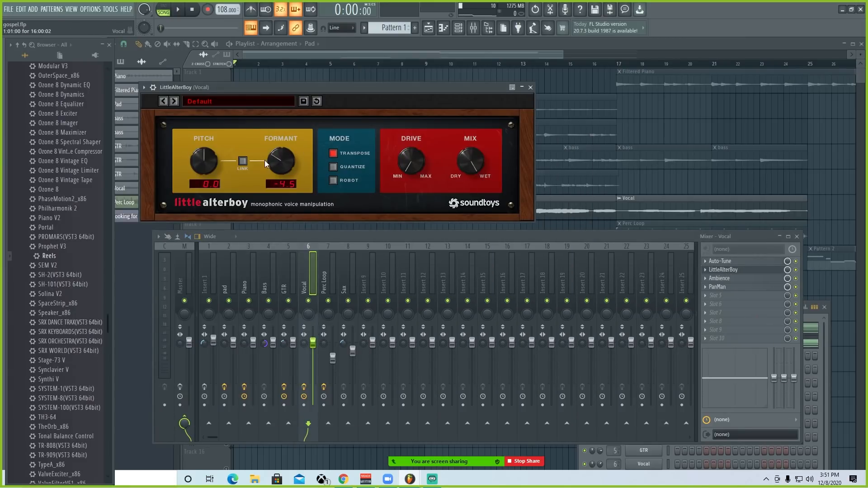
{"action": "left_click", "coordinate": [531, 87]}
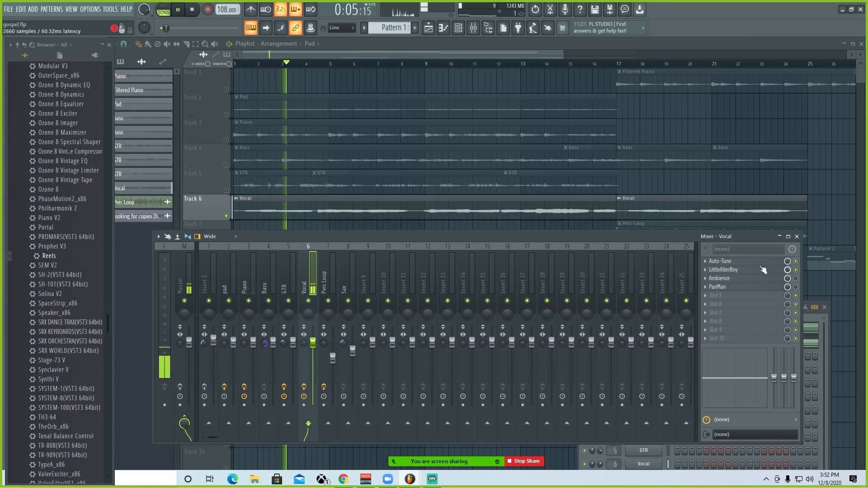
Step: Check Auto-Tune while the Vocal track plays, then close it and stop playback
{"action": "left_click", "coordinate": [732, 261]}
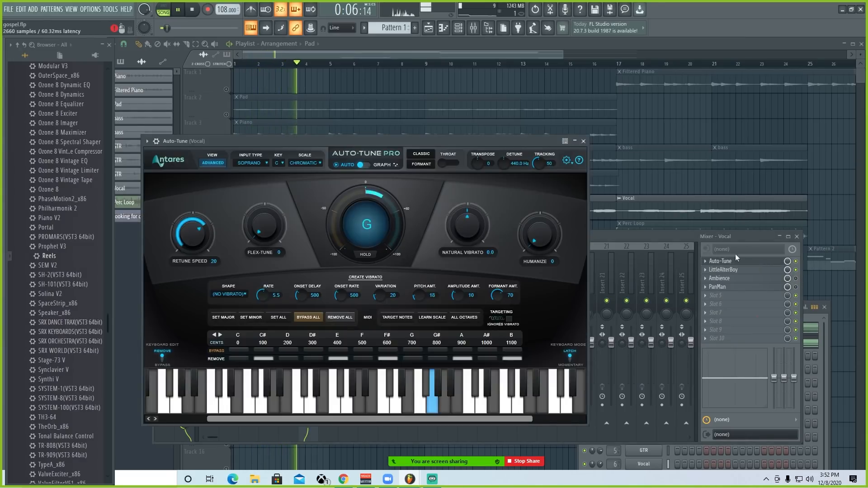
{"action": "left_click", "coordinate": [583, 142]}
{"action": "key", "text": "space"}
Step: View the Vocal track's Ambience reverb and PanMan panner, replaying the vocal in between, and close both effects
{"action": "left_click", "coordinate": [723, 278]}
{"action": "left_click_drag", "start_coordinate": [449, 181], "coordinate": [343, 179]}
{"action": "key", "text": "space"}
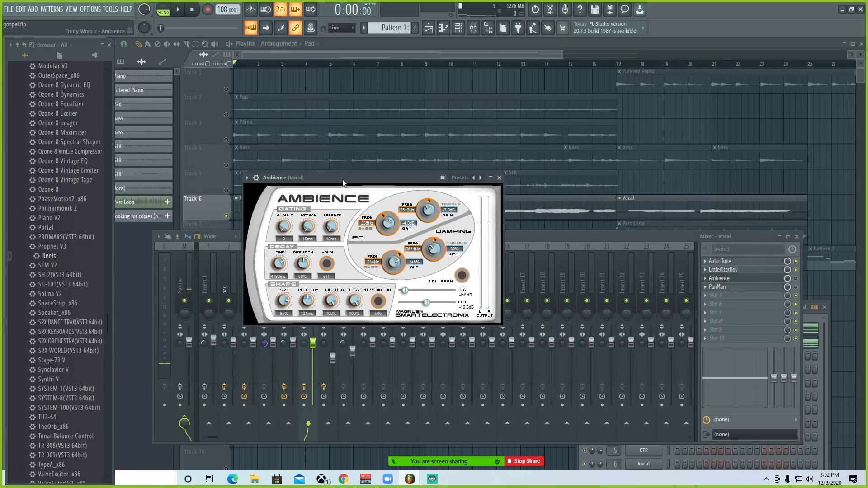
{"action": "left_click", "coordinate": [718, 278]}
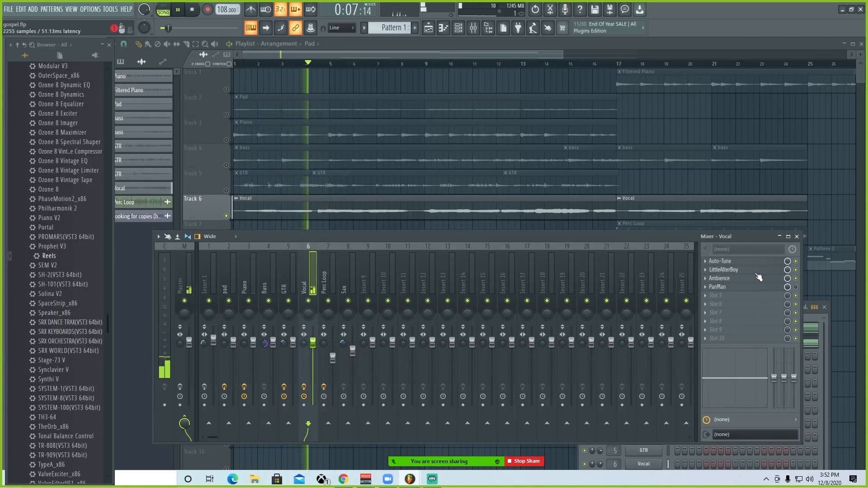
{"action": "key", "text": "space"}
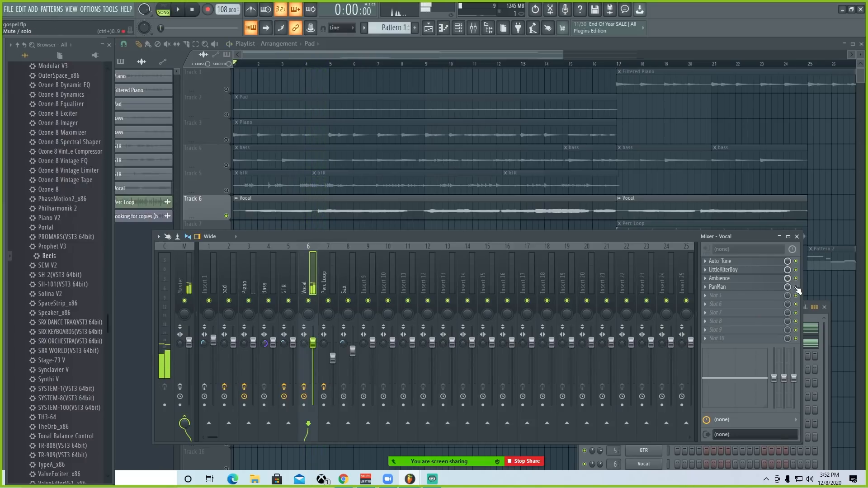
{"action": "left_click", "coordinate": [763, 288]}
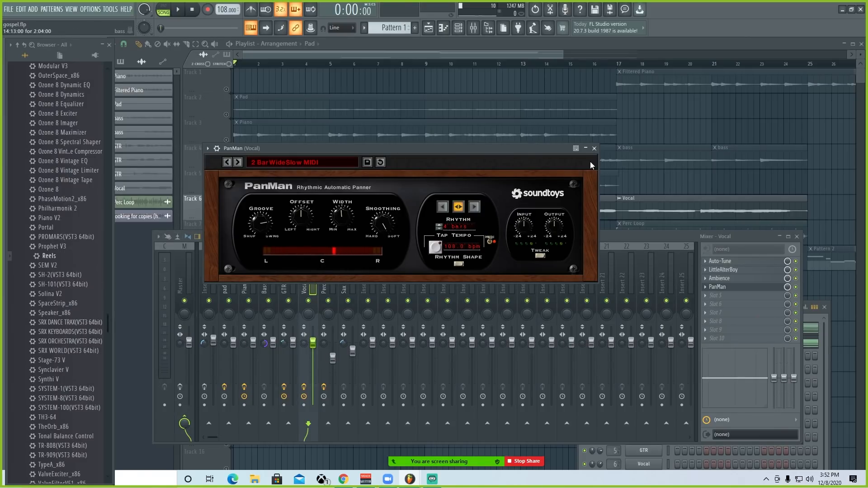
{"action": "left_click", "coordinate": [595, 149]}
Step: Close the mixer and unmute all playlist tracks, with the arrangement from bar 17 onward in view
{"action": "scroll", "coordinate": [343, 203], "scroll_direction": "down", "scroll_amount": 1}
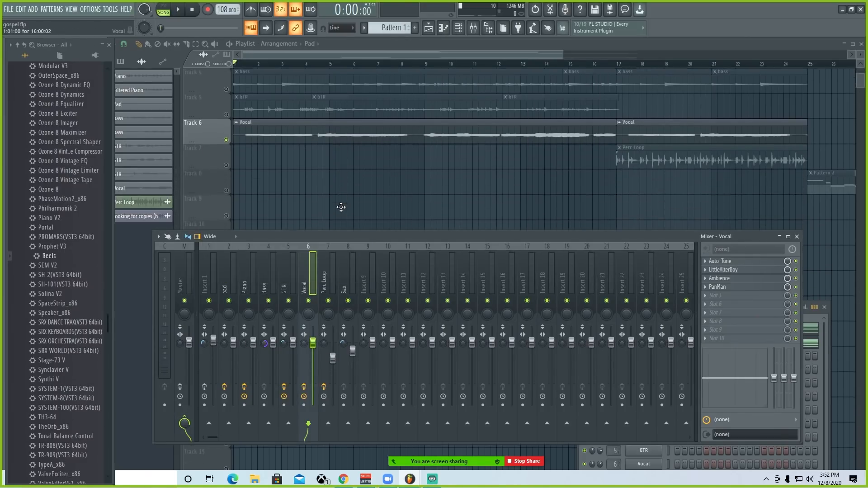
{"action": "key", "text": "F9"}
{"action": "right_click", "coordinate": [227, 190]}
{"action": "left_click_drag", "start_coordinate": [296, 56], "coordinate": [472, 58]}
{"action": "scroll", "coordinate": [385, 145], "scroll_direction": "up", "scroll_amount": 1}
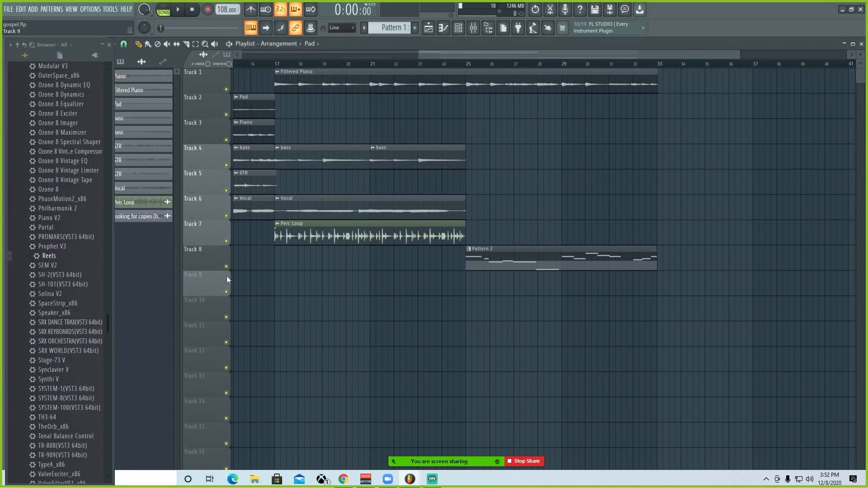
Step: Mute the other parts, leaving the Filtered Piano and Pattern 2 tracks active, select the Pattern 2 clip, and start playback
{"action": "right_click", "coordinate": [227, 292]}
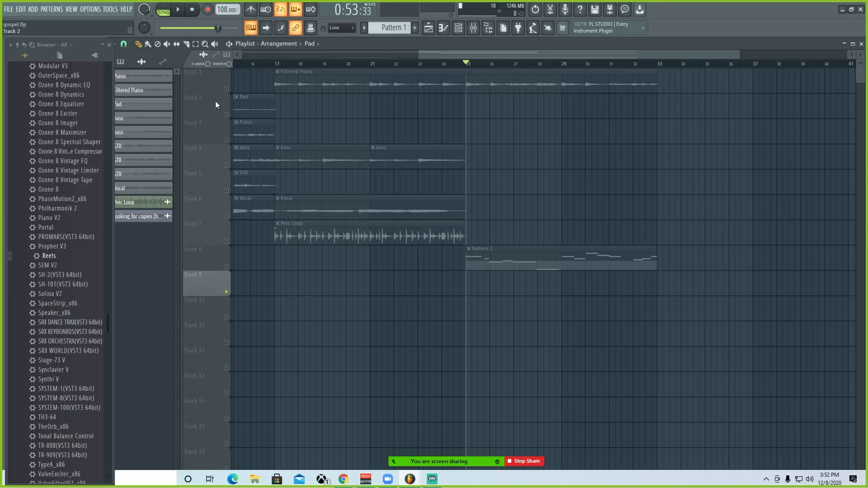
{"action": "left_click", "coordinate": [226, 89]}
{"action": "left_click", "coordinate": [226, 266]}
{"action": "left_click", "coordinate": [563, 253]}
{"action": "key", "text": "space"}
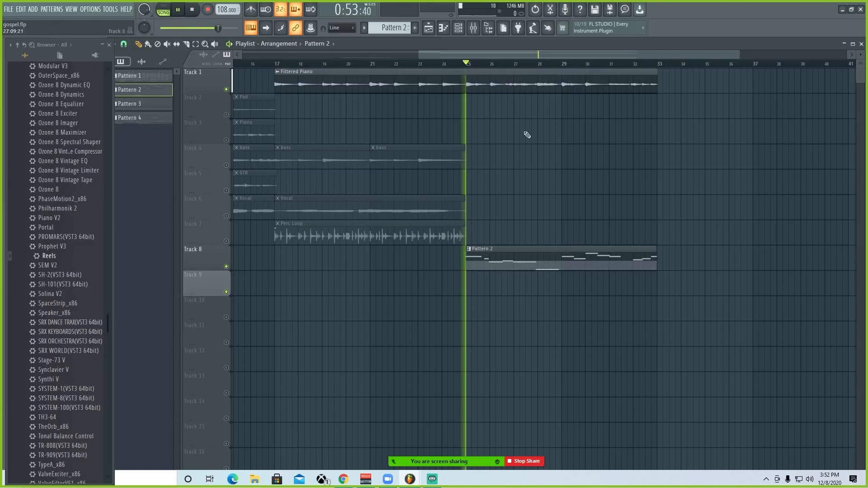
Step: Open the channel rack, stop playback, view the Sax channel's Kontakt instrument, and close both windows
{"action": "key", "text": "F6"}
{"action": "left_click_drag", "start_coordinate": [729, 305], "coordinate": [344, 124]}
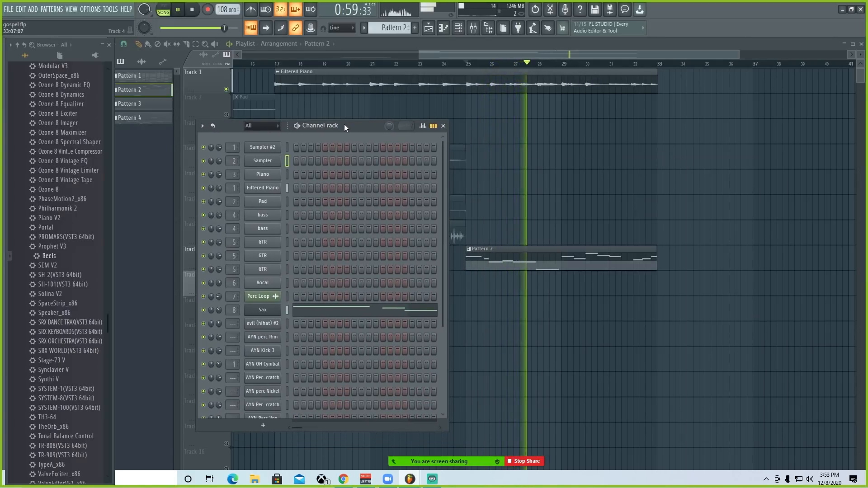
{"action": "key", "text": "space"}
{"action": "left_click_drag", "start_coordinate": [343, 124], "coordinate": [641, 129]}
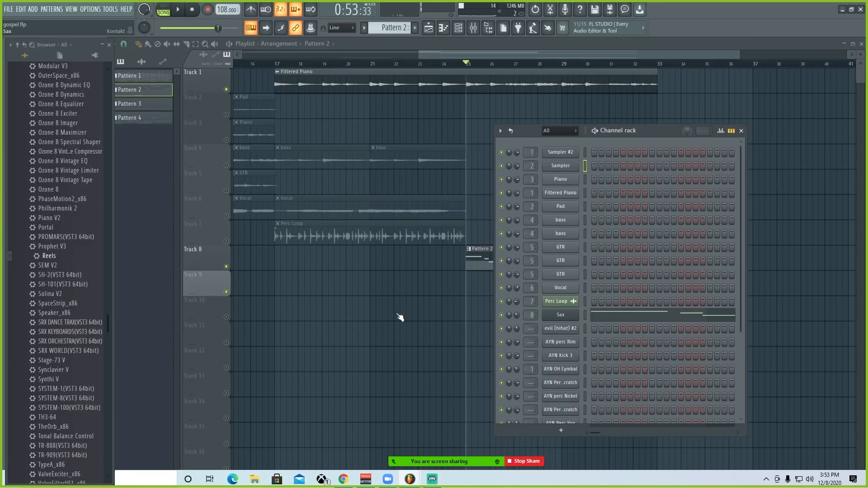
{"action": "left_click", "coordinate": [561, 313]}
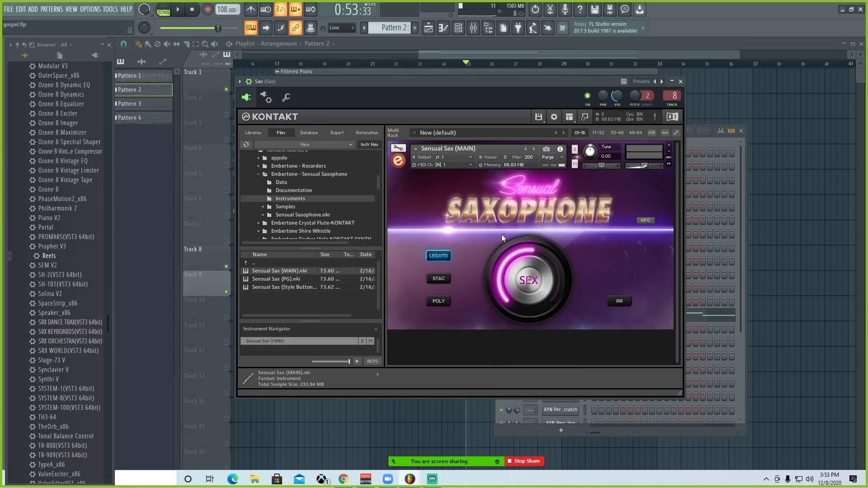
{"action": "left_click", "coordinate": [681, 82]}
{"action": "left_click", "coordinate": [741, 131]}
Step: Set the playhead at bar 17 and play the Filtered Piano together with the Perc Loop
{"action": "left_click", "coordinate": [281, 63]}
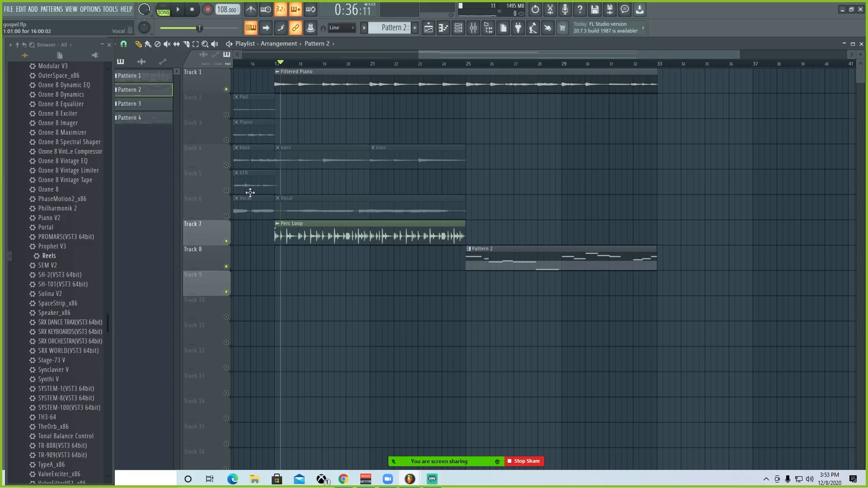
{"action": "left_click", "coordinate": [276, 64]}
{"action": "scroll", "coordinate": [273, 64], "scroll_direction": "up", "scroll_amount": 3}
{"action": "key", "text": "space"}
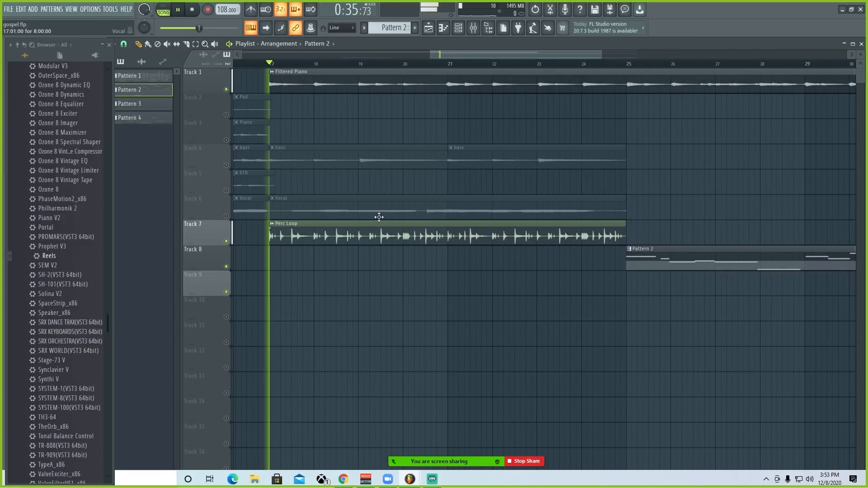
Step: View the Ghz Megaverb 3 reverb on the Perc Loop mixer track, then close the effect, mixer and channel rack
{"action": "key", "text": "F6"}
{"action": "key", "text": "F9"}
{"action": "left_click", "coordinate": [324, 277]}
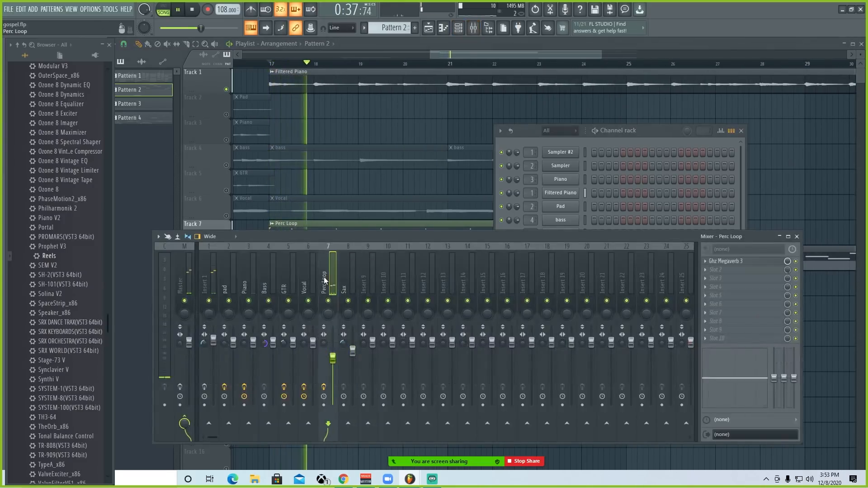
{"action": "left_click", "coordinate": [726, 261]}
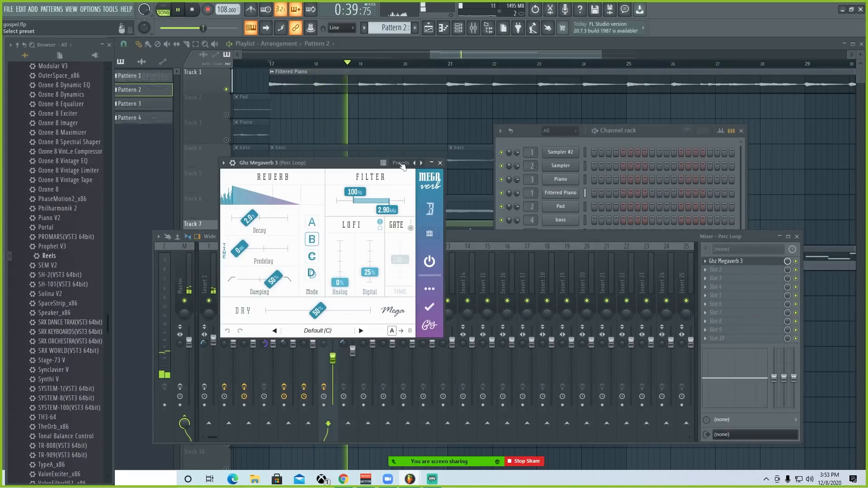
{"action": "left_click", "coordinate": [440, 163]}
{"action": "left_click", "coordinate": [796, 237]}
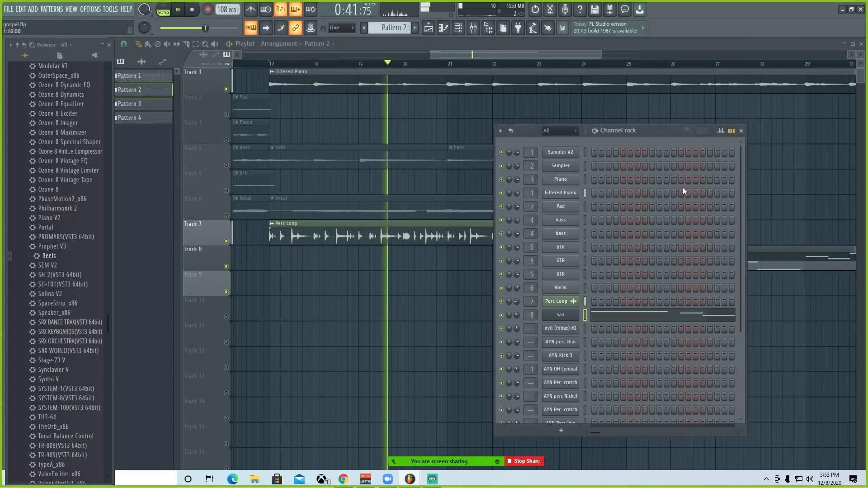
{"action": "left_click", "coordinate": [741, 130]}
Step: Stop the Perc Loop playback and unmute all the playlist tracks
{"action": "scroll", "coordinate": [348, 68], "scroll_direction": "down", "scroll_amount": 6}
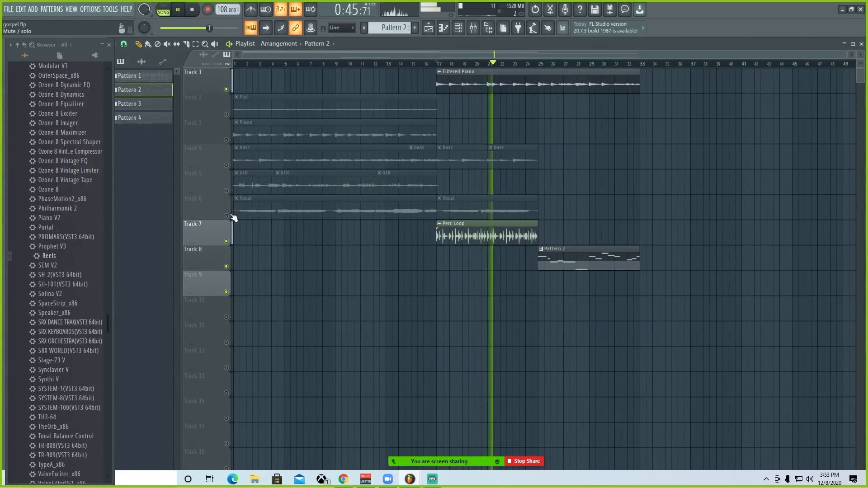
{"action": "key", "text": "space"}
{"action": "scroll", "coordinate": [304, 285], "scroll_direction": "down", "scroll_amount": 5}
{"action": "left_click", "coordinate": [226, 293]}
{"action": "left_click", "coordinate": [226, 317]}
{"action": "scroll", "coordinate": [253, 281], "scroll_direction": "up", "scroll_amount": 5}
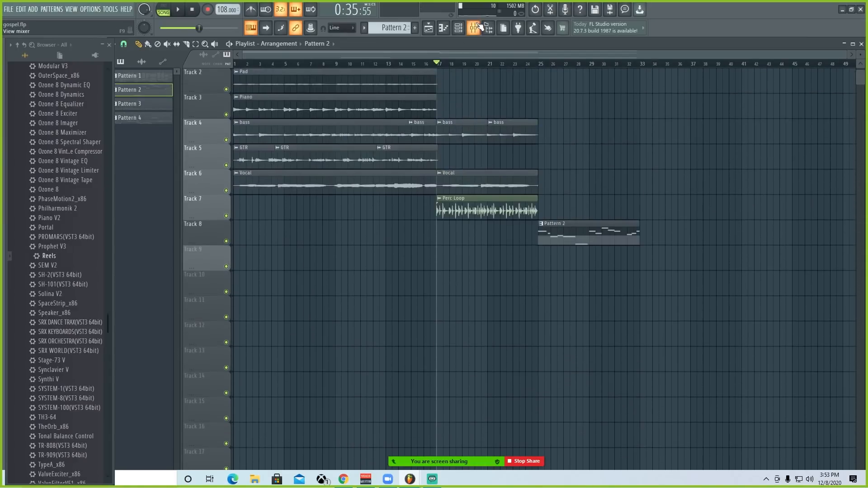
Step: Open the mixer and view the Master track's Ghz Wow Control 3 and Ghz Vulf Compressor 3 settings
{"action": "key", "text": "F9"}
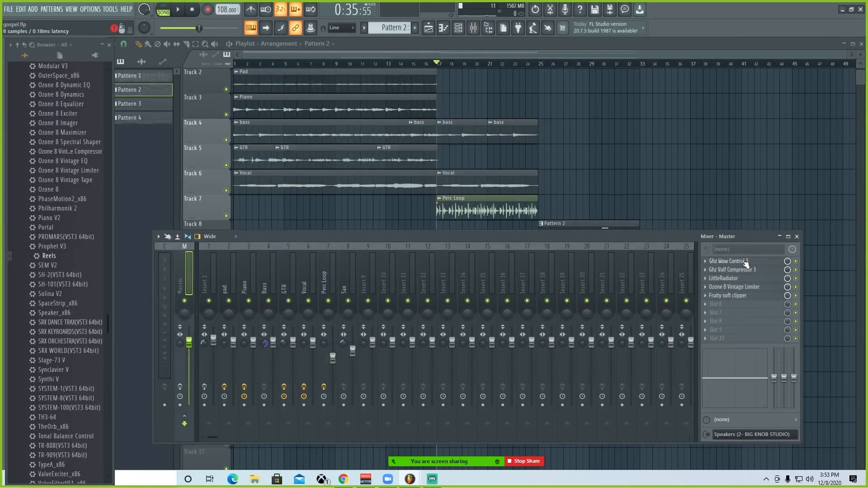
{"action": "left_click", "coordinate": [746, 262]}
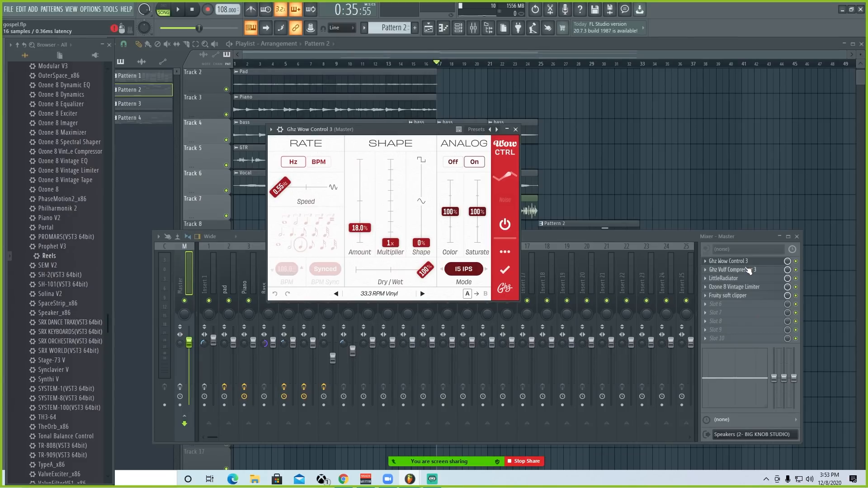
{"action": "left_click", "coordinate": [733, 270]}
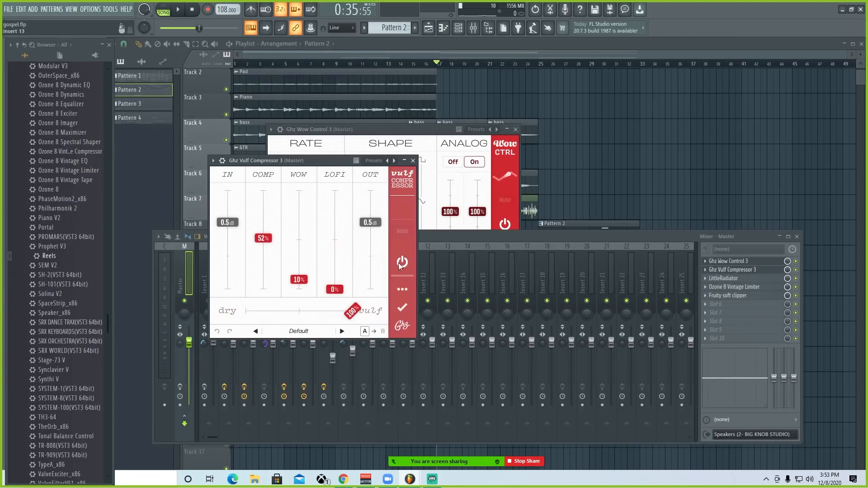
{"action": "left_click", "coordinate": [516, 130]}
{"action": "left_click_drag", "start_coordinate": [323, 164], "coordinate": [454, 126]}
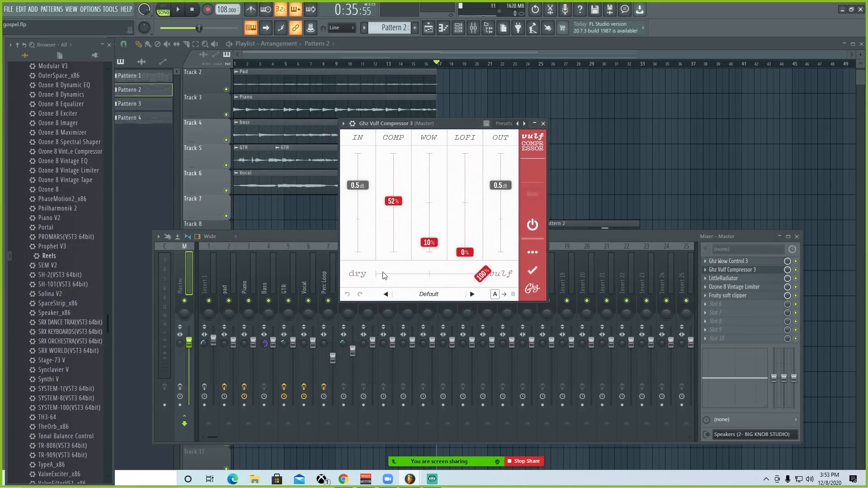
Step: Browse the COMP and Vulfmon presets of Ghz Vulf Compressor 3 and close the preset list without loading one
{"action": "left_click", "coordinate": [421, 294]}
{"action": "left_click", "coordinate": [344, 172]}
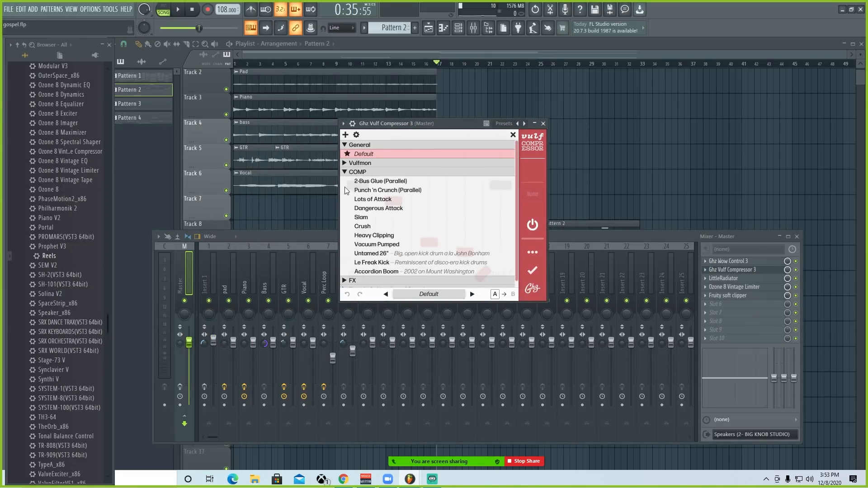
{"action": "left_click", "coordinate": [345, 163]}
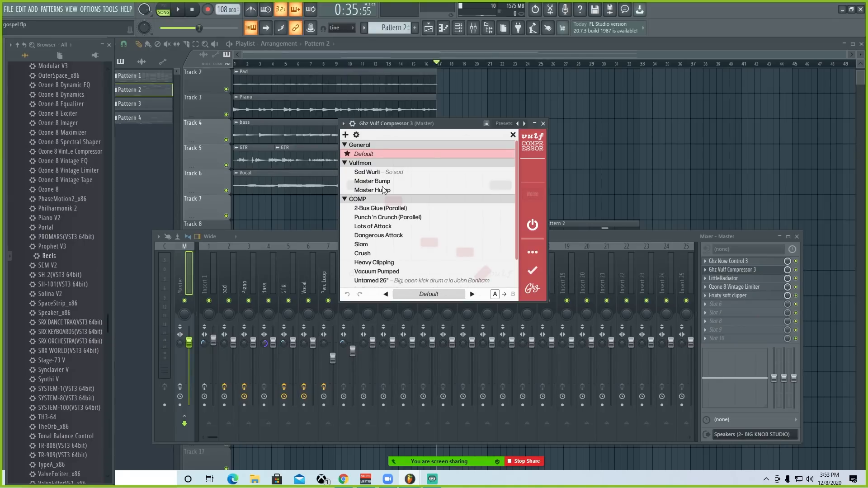
{"action": "left_click", "coordinate": [513, 135]}
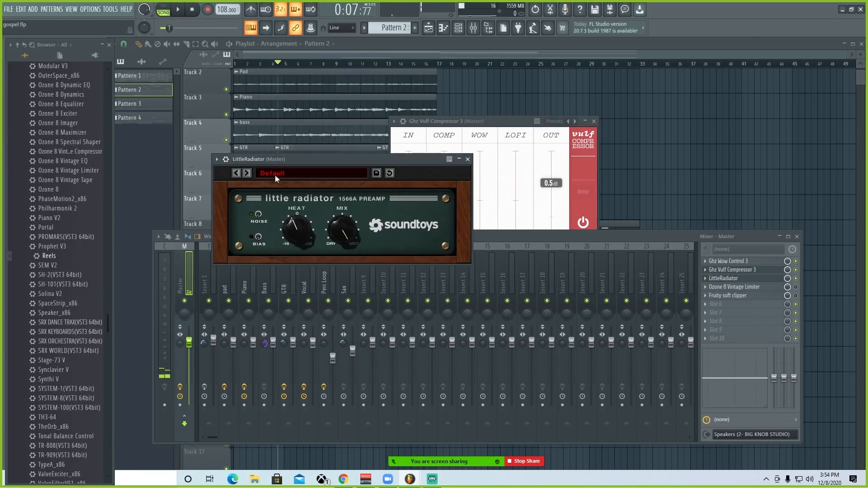
Step: View the LittleRadiator and Ozone 8 Vintage Limiter settings on the Master mixer track
{"action": "left_click_drag", "start_coordinate": [276, 169], "coordinate": [296, 189]}
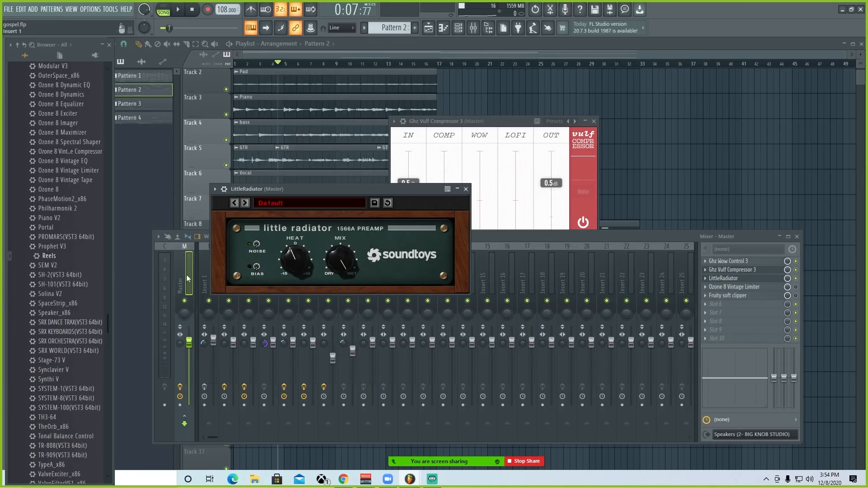
{"action": "left_click", "coordinate": [291, 259]}
{"action": "left_click", "coordinate": [763, 289]}
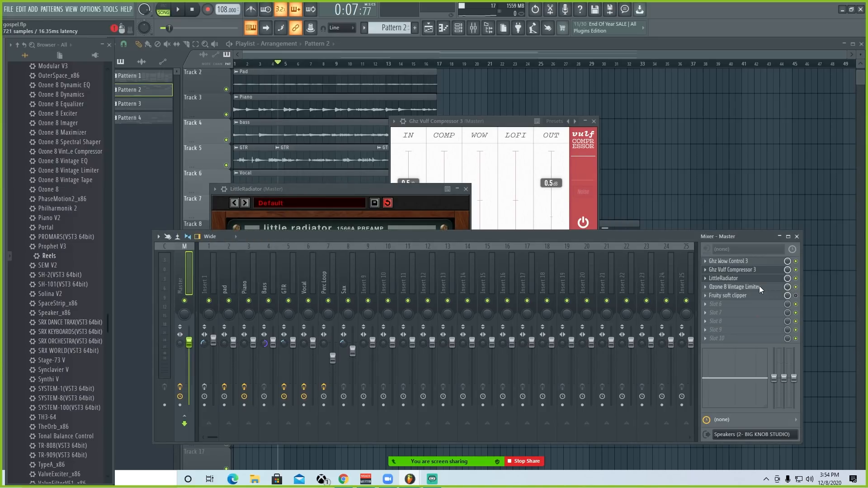
{"action": "left_click", "coordinate": [761, 288]}
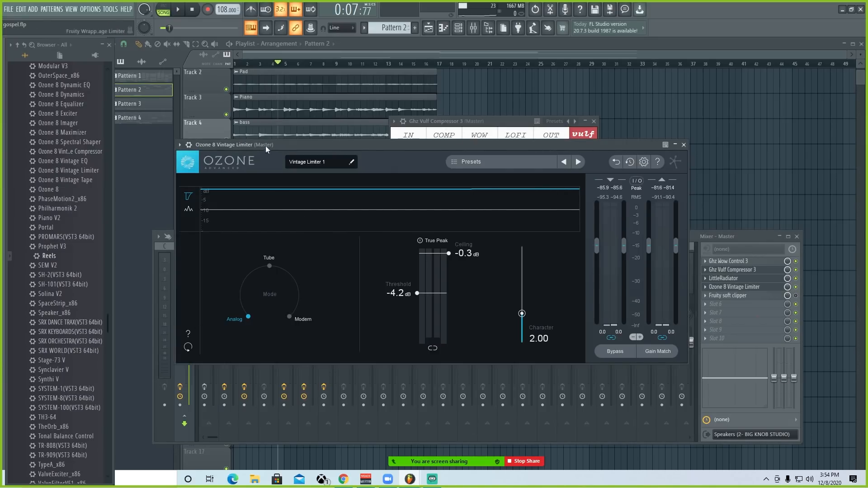
{"action": "left_click_drag", "start_coordinate": [266, 147], "coordinate": [275, 114]}
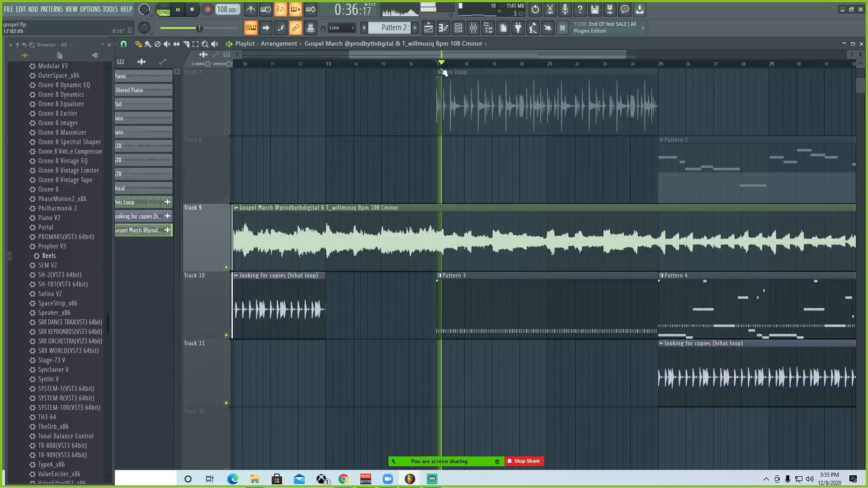
Step: Fit all the playlist tracks in view while the Gospel March loop plays with the drum patterns
{"action": "scroll", "coordinate": [460, 68], "scroll_direction": "down", "scroll_amount": 4}
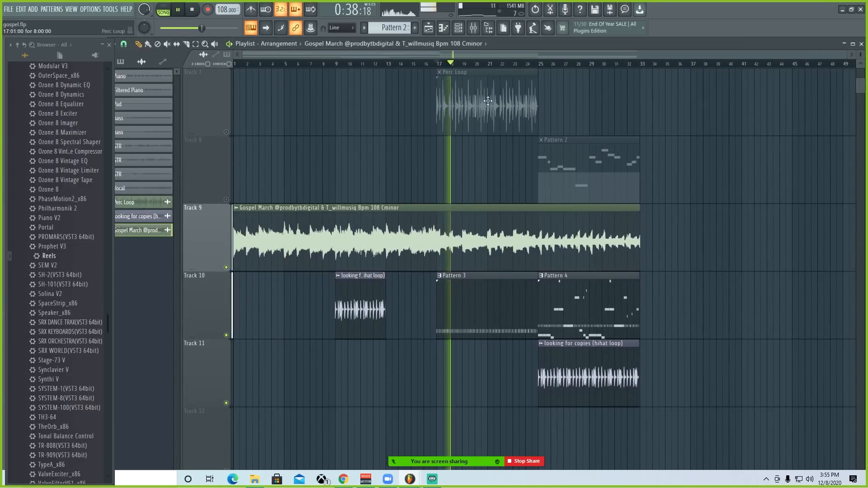
{"action": "left_click", "coordinate": [582, 294]}
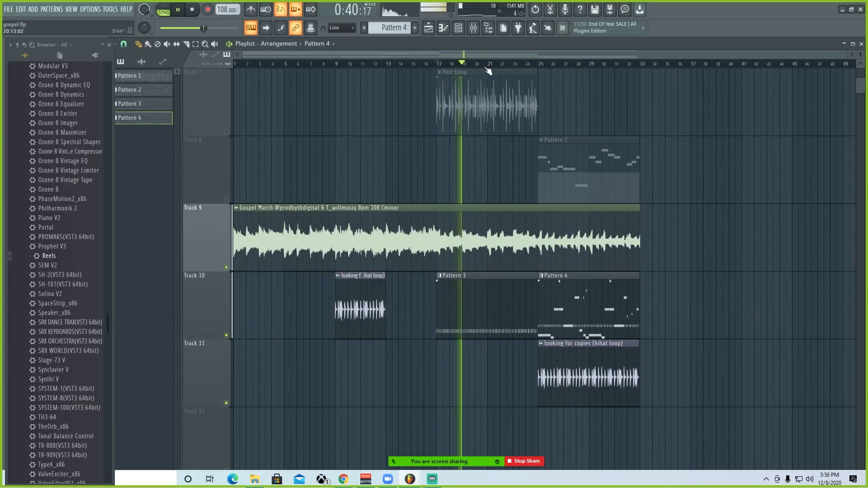
{"action": "scroll", "coordinate": [211, 246], "scroll_direction": "up", "scroll_amount": 5}
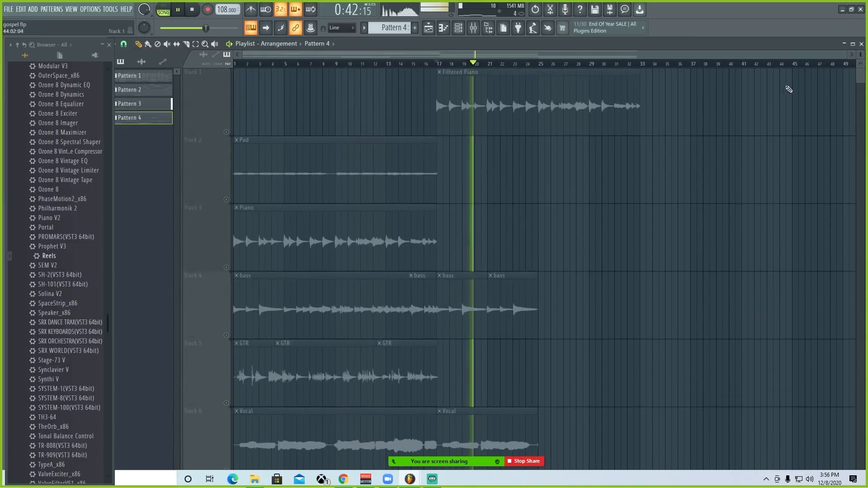
{"action": "scroll", "coordinate": [857, 72], "scroll_direction": "down", "scroll_amount": 4}
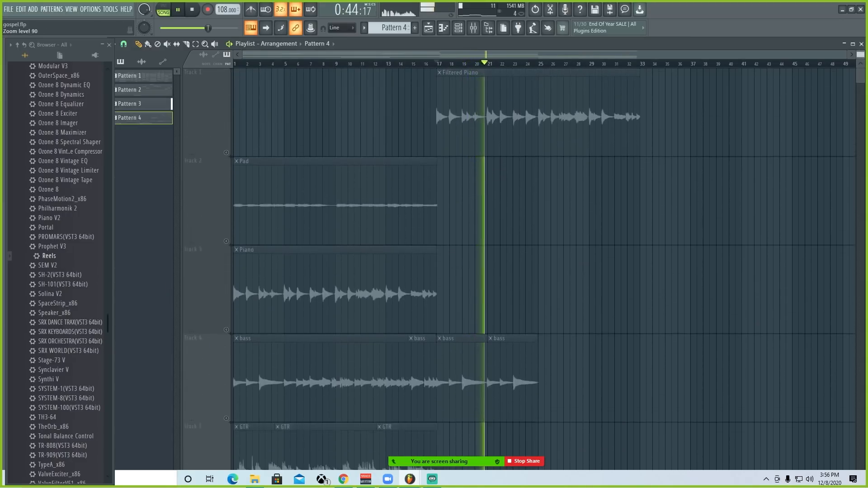
{"action": "left_click_drag", "start_coordinate": [861, 54], "coordinate": [861, 49]}
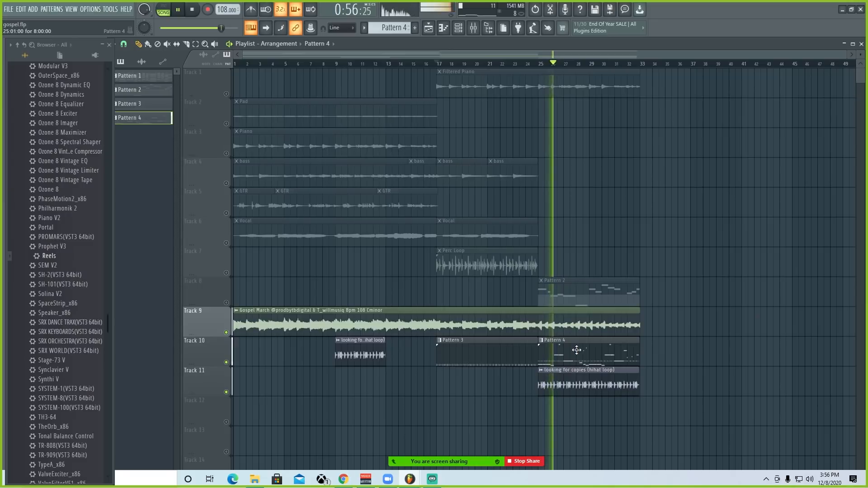
Step: Check the Master track in the mixer during playback, close the mixer and stop the song
{"action": "left_click", "coordinate": [478, 30]}
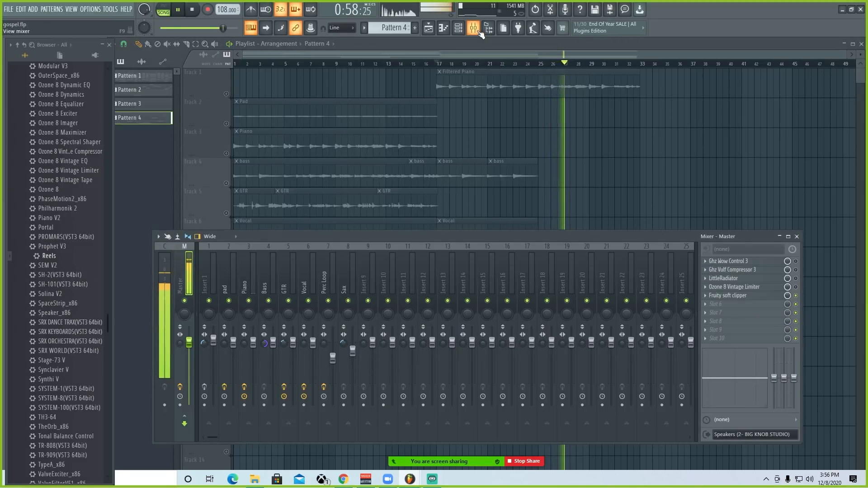
{"action": "left_click", "coordinate": [478, 31]}
{"action": "left_click", "coordinate": [478, 31]}
{"action": "left_click", "coordinate": [479, 31]}
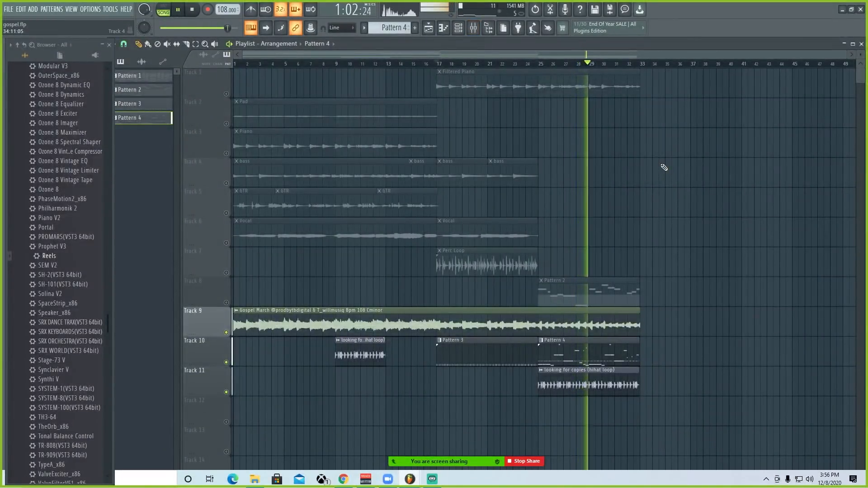
{"action": "key", "text": "space"}
Step: Place the playhead at bar 17 and show Pattern 3 in the channel rack
{"action": "left_click", "coordinate": [437, 67]}
{"action": "left_click", "coordinate": [484, 357]}
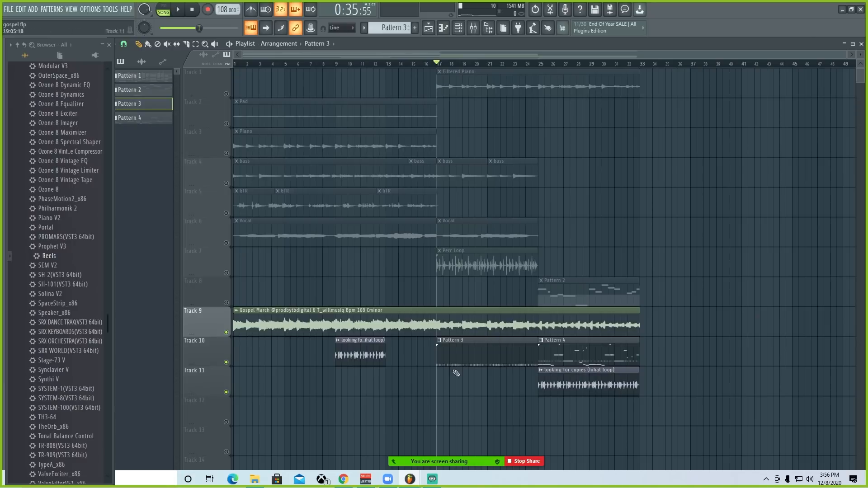
{"action": "left_click", "coordinate": [460, 29]}
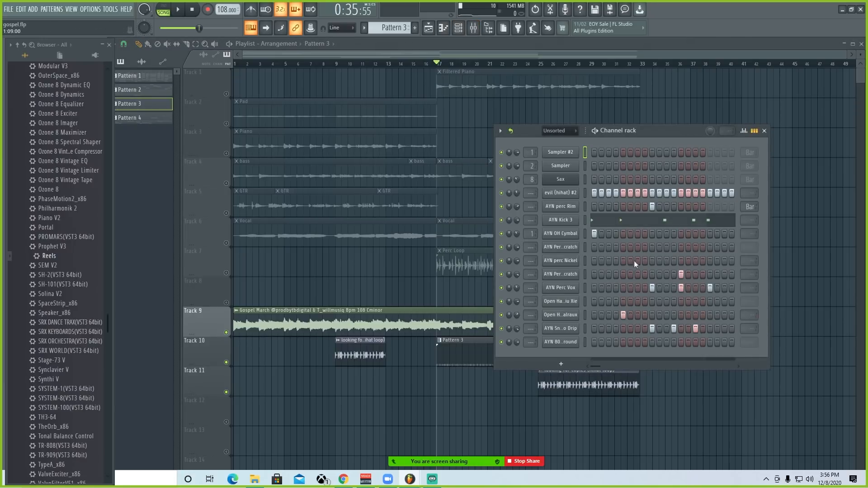
Step: View the sample settings of the AYN OH Cymbal, AYN Perc Scratch, AYN perc Nickel and AYN perc Rim channels, closing each one
{"action": "left_click", "coordinate": [559, 233]}
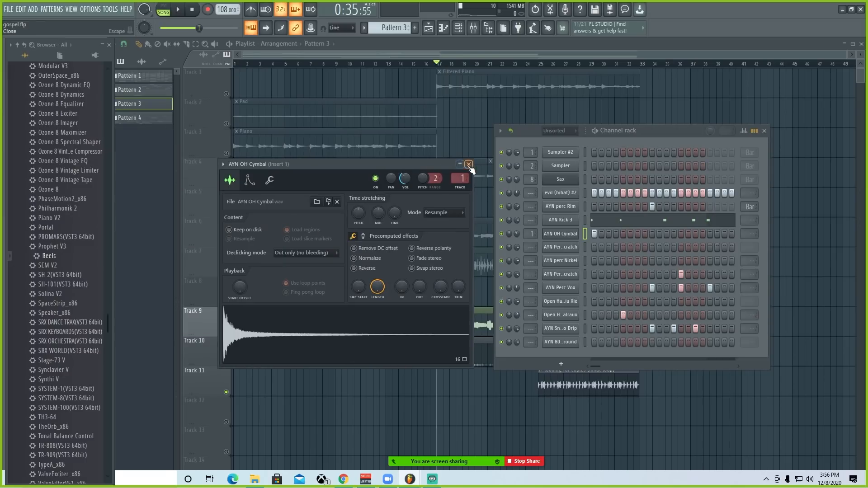
{"action": "left_click", "coordinate": [469, 165]}
{"action": "left_click", "coordinate": [568, 249]}
{"action": "left_click", "coordinate": [315, 144]}
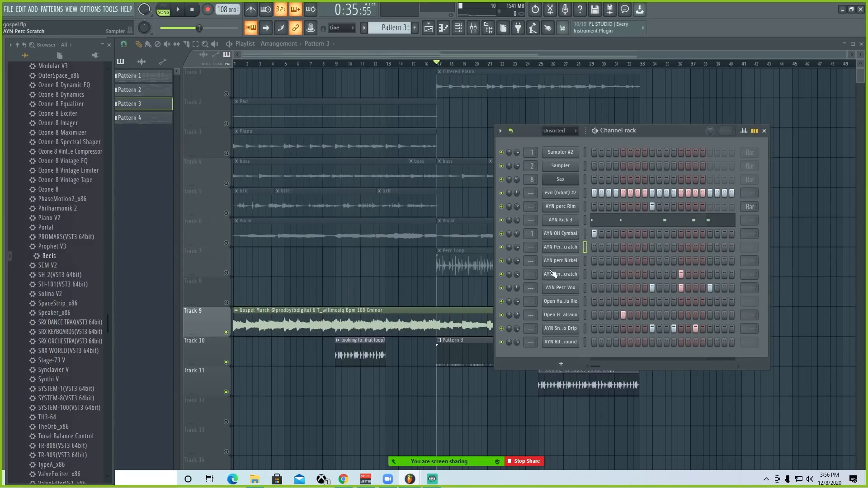
{"action": "left_click", "coordinate": [553, 262]}
{"action": "left_click", "coordinate": [325, 156]}
{"action": "left_click", "coordinate": [571, 210]}
{"action": "left_click_drag", "start_coordinate": [191, 110], "coordinate": [648, 156]}
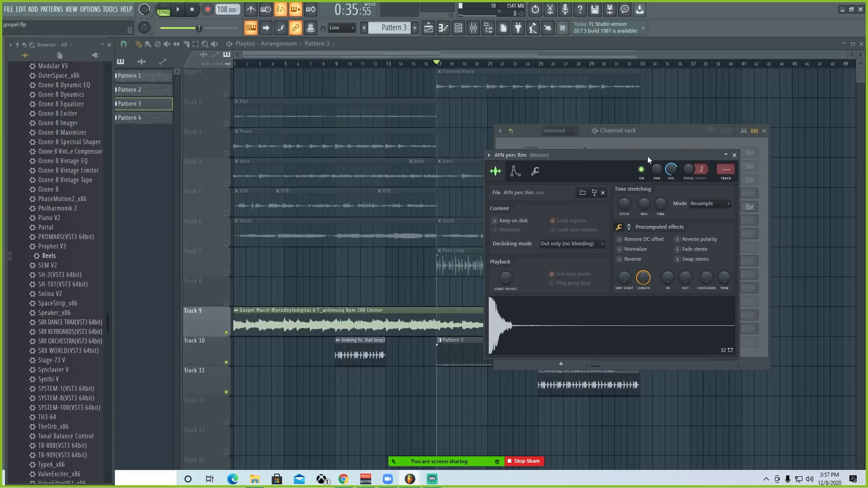
{"action": "left_click", "coordinate": [734, 155]}
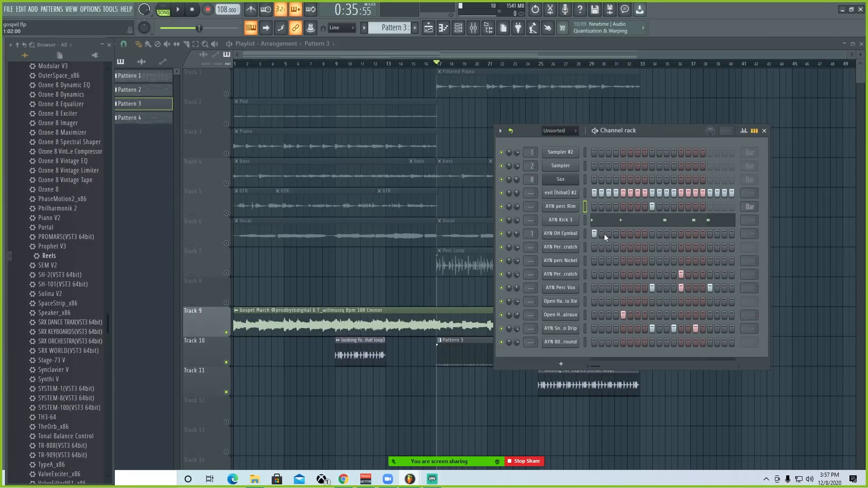
Step: Mute the channels from AYN OH Cymbal down to the last one and play Pattern 3 from bar 17
{"action": "left_click", "coordinate": [584, 343]}
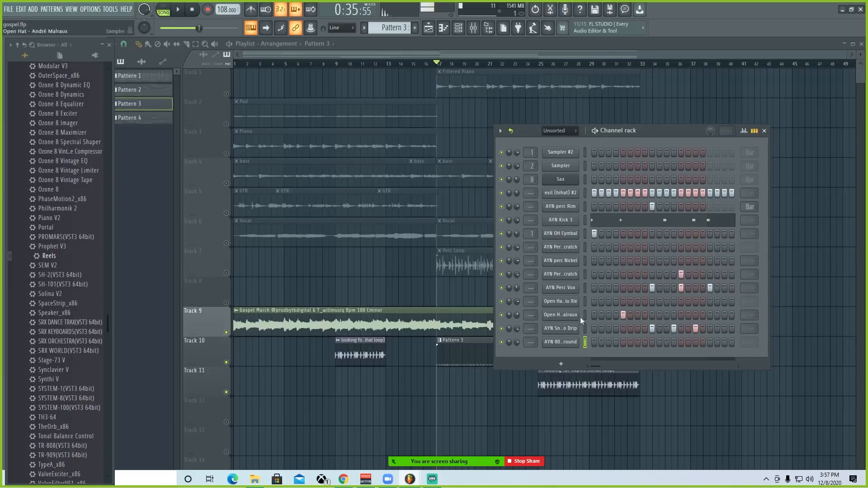
{"action": "left_click_drag", "start_coordinate": [501, 342], "coordinate": [504, 288]}
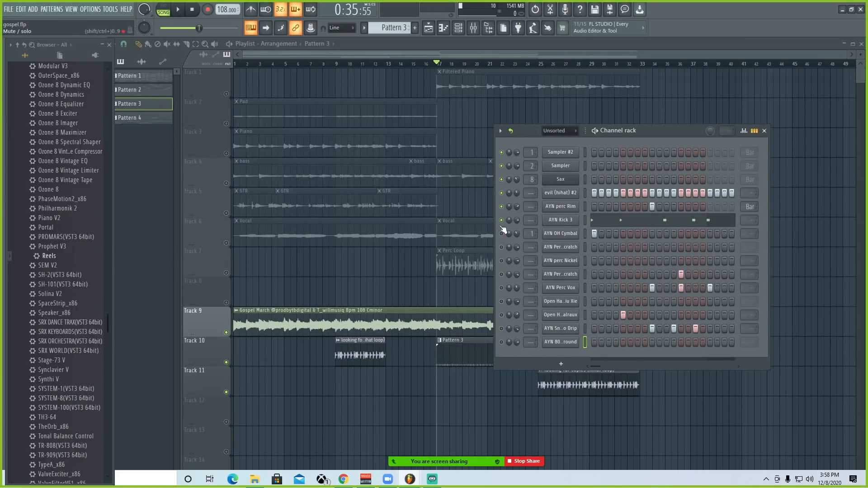
{"action": "left_click", "coordinate": [179, 10]}
Step: View the AYN Kick 3 notes in the piano roll during playback, stop the song and close the piano roll
{"action": "left_click", "coordinate": [602, 221]}
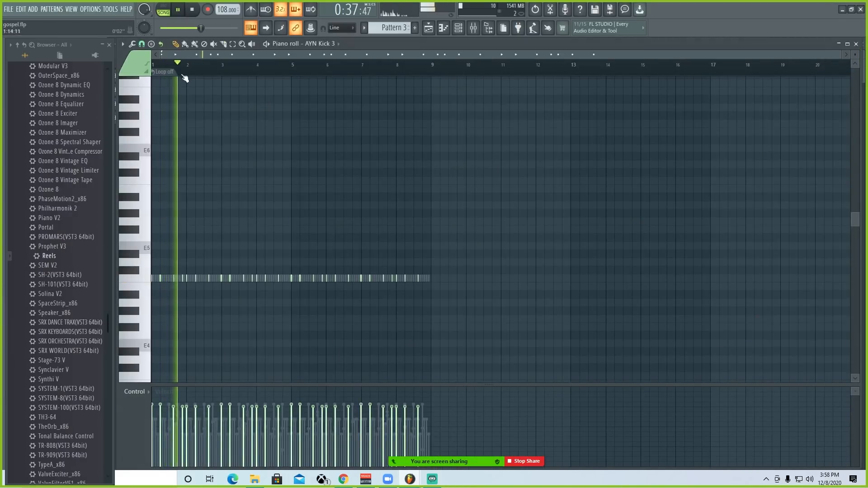
{"action": "scroll", "coordinate": [189, 66], "scroll_direction": "up", "scroll_amount": 4}
{"action": "scroll", "coordinate": [206, 73], "scroll_direction": "down", "scroll_amount": 1}
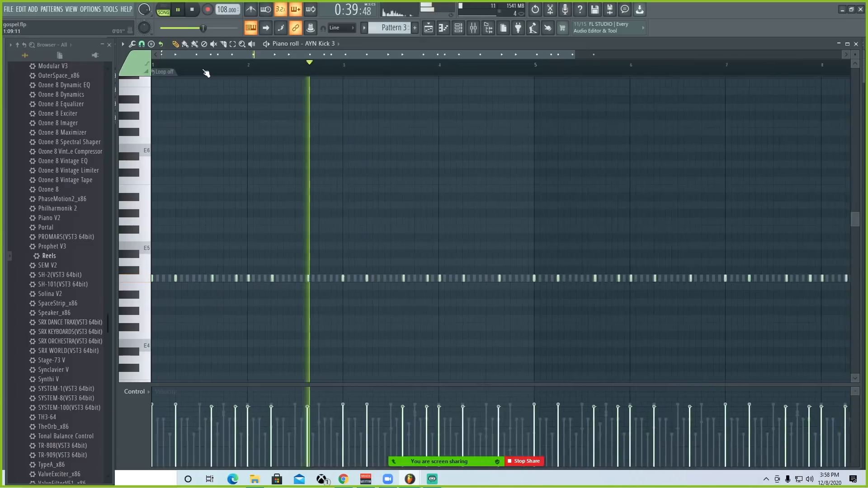
{"action": "scroll", "coordinate": [206, 74], "scroll_direction": "down", "scroll_amount": 2}
{"action": "scroll", "coordinate": [410, 175], "scroll_direction": "down", "scroll_amount": 1}
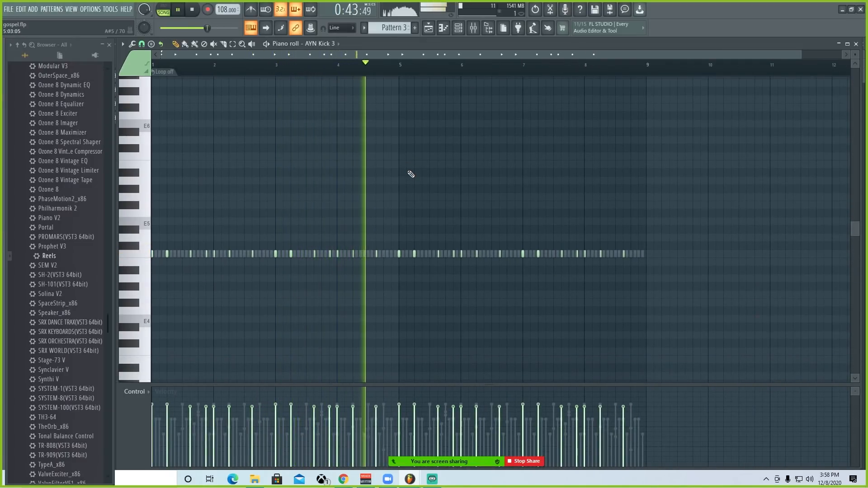
{"action": "scroll", "coordinate": [423, 73], "scroll_direction": "down", "scroll_amount": 1}
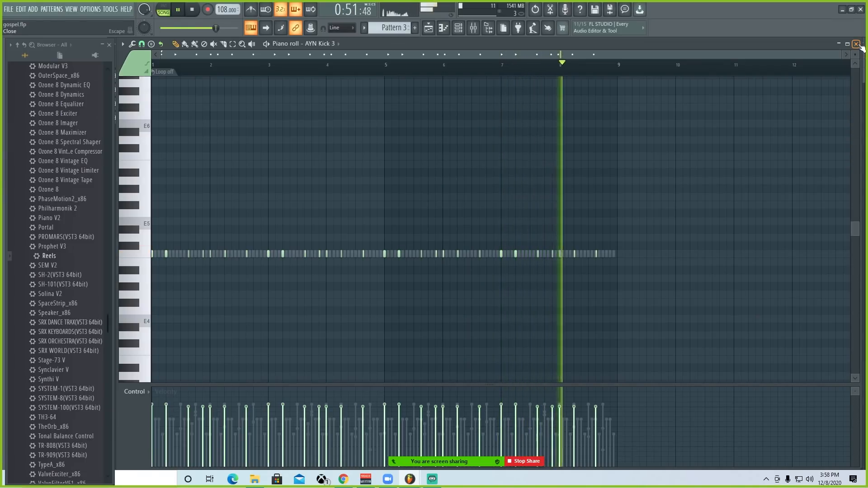
{"action": "key", "text": "space"}
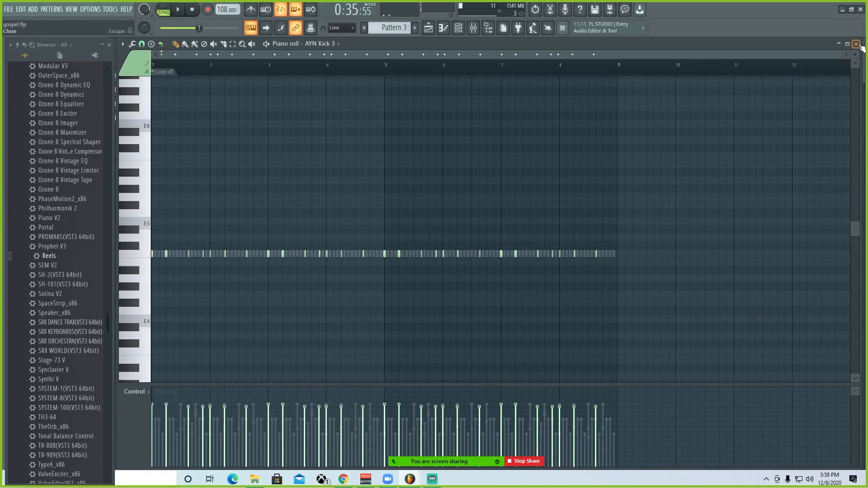
{"action": "left_click", "coordinate": [856, 44]}
Step: View the evil (hihat) #2 notes in the piano roll and close it
{"action": "right_click", "coordinate": [576, 192]}
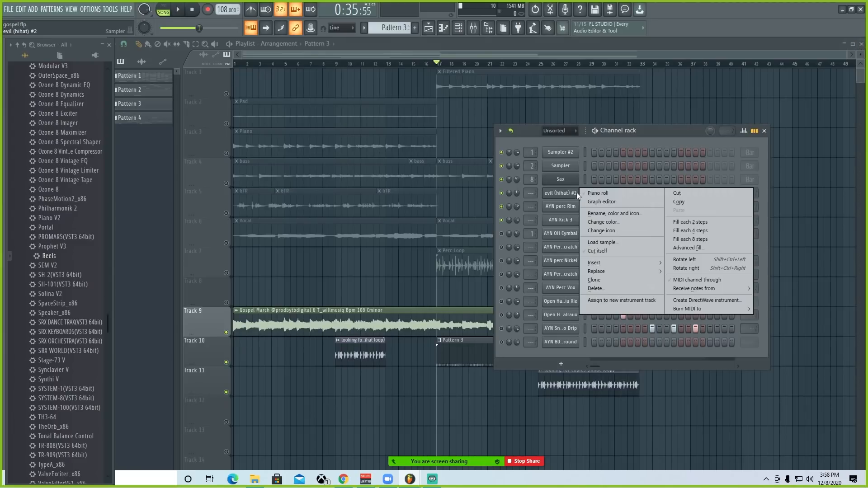
{"action": "left_click", "coordinate": [590, 193]}
{"action": "scroll", "coordinate": [215, 304], "scroll_direction": "down", "scroll_amount": 3}
{"action": "scroll", "coordinate": [187, 79], "scroll_direction": "up", "scroll_amount": 4}
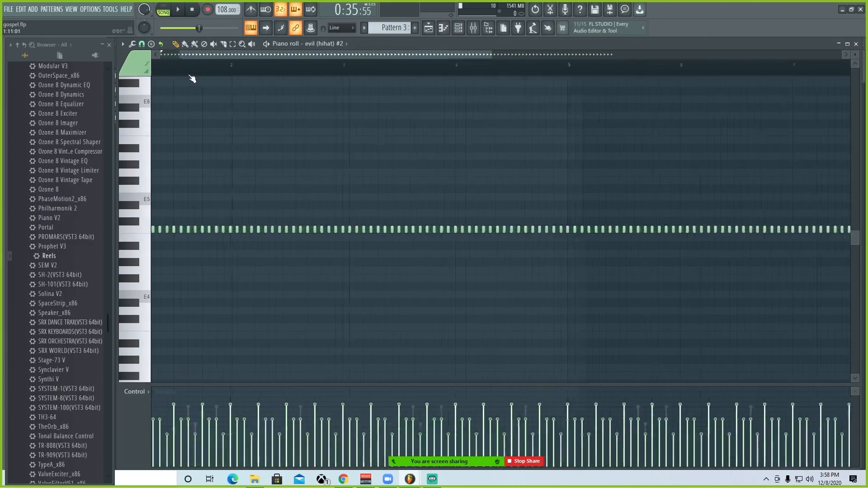
{"action": "scroll", "coordinate": [172, 59], "scroll_direction": "up", "scroll_amount": 3}
{"action": "key", "text": "Escape"}
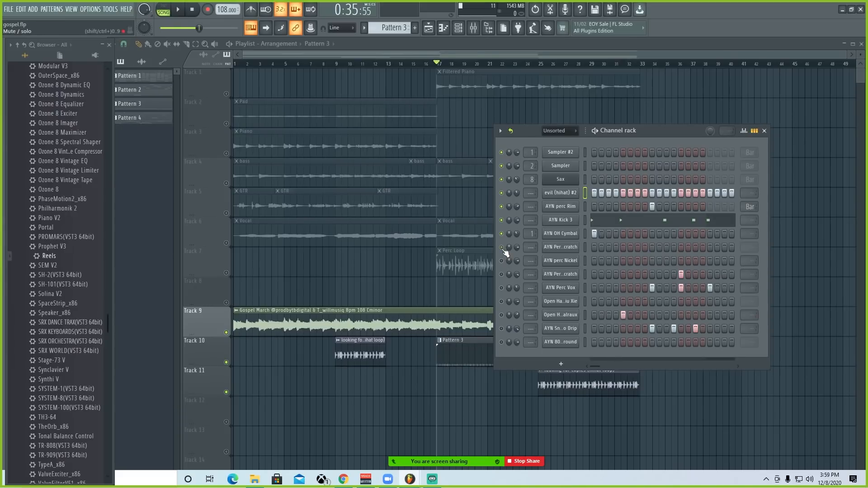
Step: Unmute the muted drum channels and view the AYN Snare Retro Drip notes in the piano roll before closing it
{"action": "left_click", "coordinate": [501, 260]}
{"action": "right_click", "coordinate": [572, 328]}
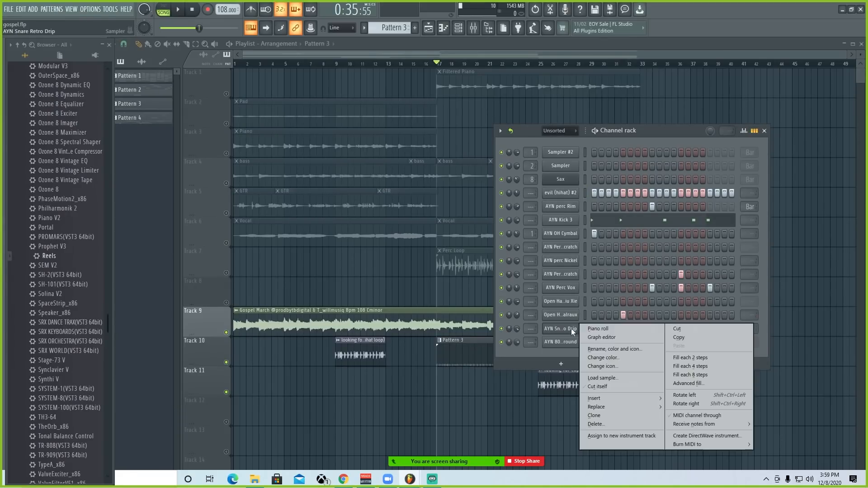
{"action": "left_click", "coordinate": [596, 329]}
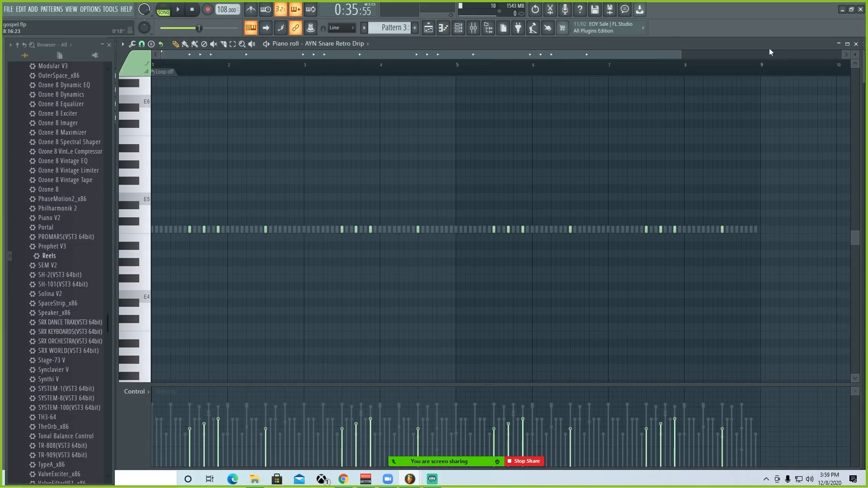
{"action": "left_click", "coordinate": [856, 44]}
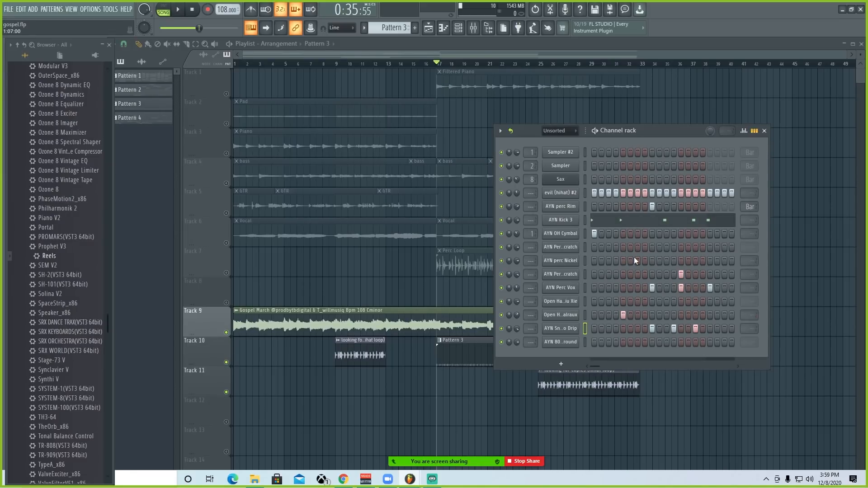
Step: Play Pattern 3 with all its drums and follow the full AYN Snare Retro Drip part in the piano roll
{"action": "key", "text": "space"}
{"action": "right_click", "coordinate": [569, 335]}
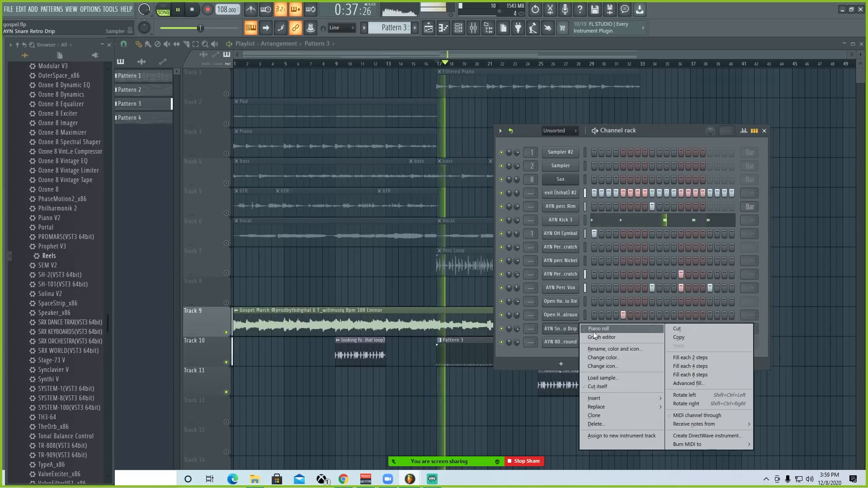
{"action": "left_click", "coordinate": [593, 329]}
{"action": "scroll", "coordinate": [195, 73], "scroll_direction": "up", "scroll_amount": 1}
{"action": "left_click_drag", "start_coordinate": [220, 57], "coordinate": [205, 74]}
{"action": "scroll", "coordinate": [205, 73], "scroll_direction": "down", "scroll_amount": 3}
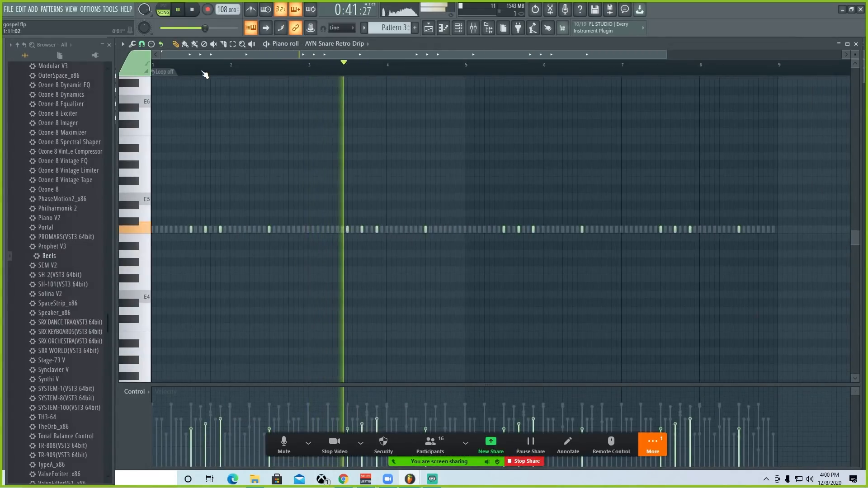
Step: Stop the playback and view the Open Hat channel's notes in the piano roll before closing it
{"action": "scroll", "coordinate": [349, 168], "scroll_direction": "down", "scroll_amount": 1}
{"action": "key", "text": "space"}
{"action": "scroll", "coordinate": [272, 248], "scroll_direction": "down", "scroll_amount": 5}
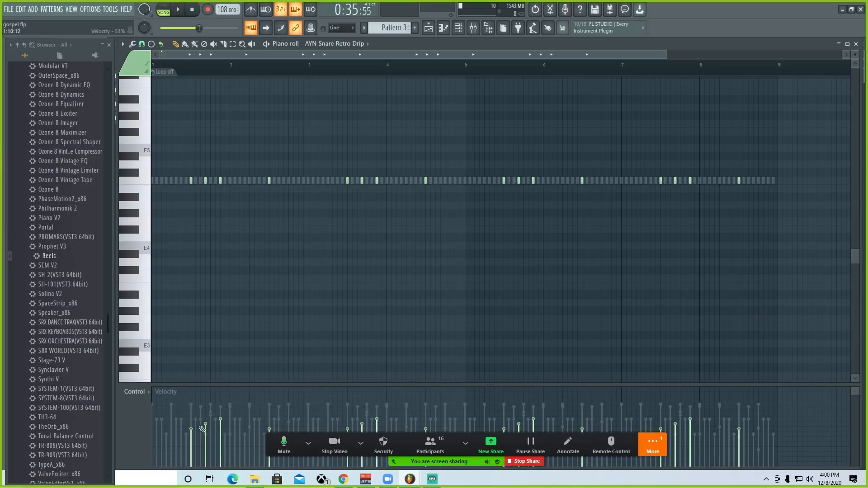
{"action": "key", "text": "F7"}
{"action": "right_click", "coordinate": [570, 316]}
{"action": "left_click", "coordinate": [590, 316]}
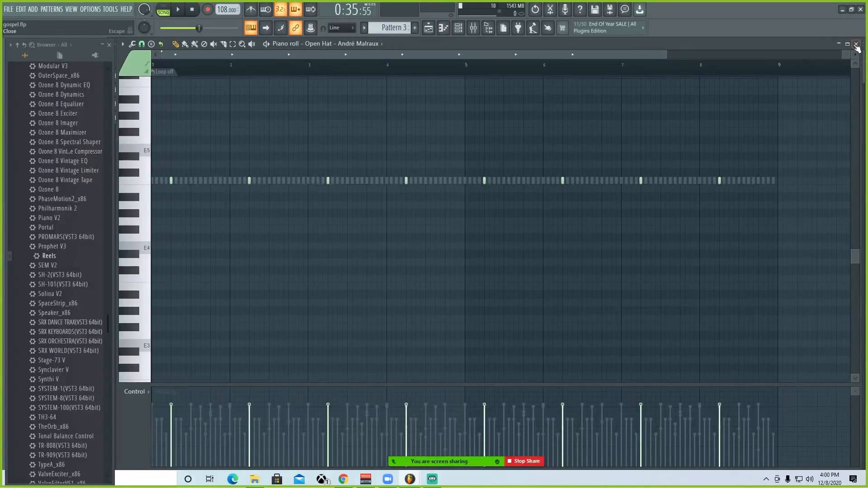
{"action": "left_click", "coordinate": [856, 44]}
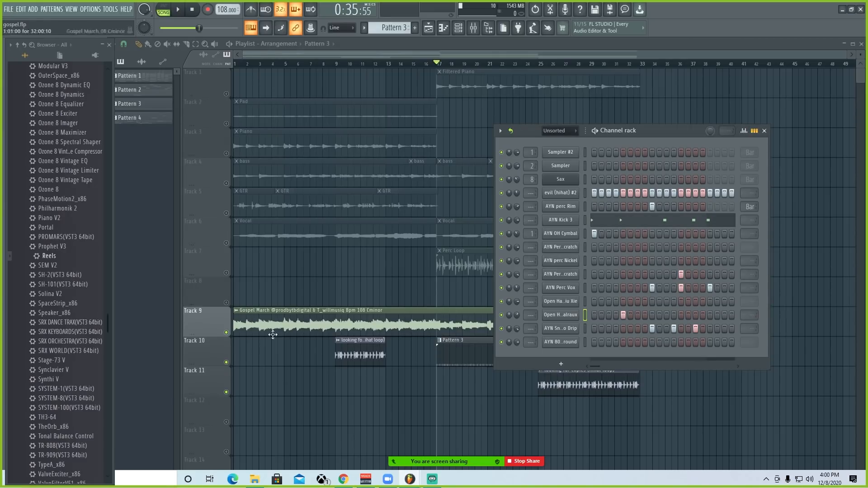
Step: Play the song from bar 25 to hear Pattern 4, check its channels in the channel rack, and stop playback
{"action": "left_click_drag", "start_coordinate": [444, 55], "coordinate": [491, 56]}
{"action": "left_click_drag", "start_coordinate": [307, 55], "coordinate": [253, 77]}
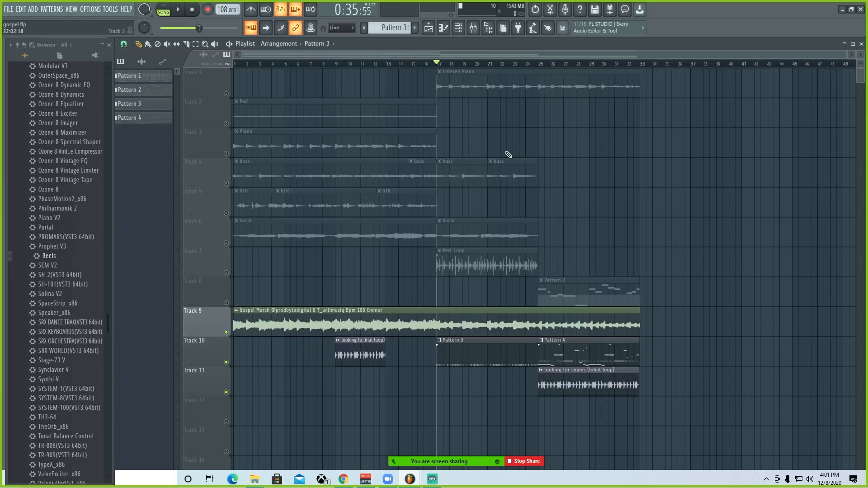
{"action": "left_click", "coordinate": [545, 66]}
{"action": "scroll", "coordinate": [547, 65], "scroll_direction": "up", "scroll_amount": 5}
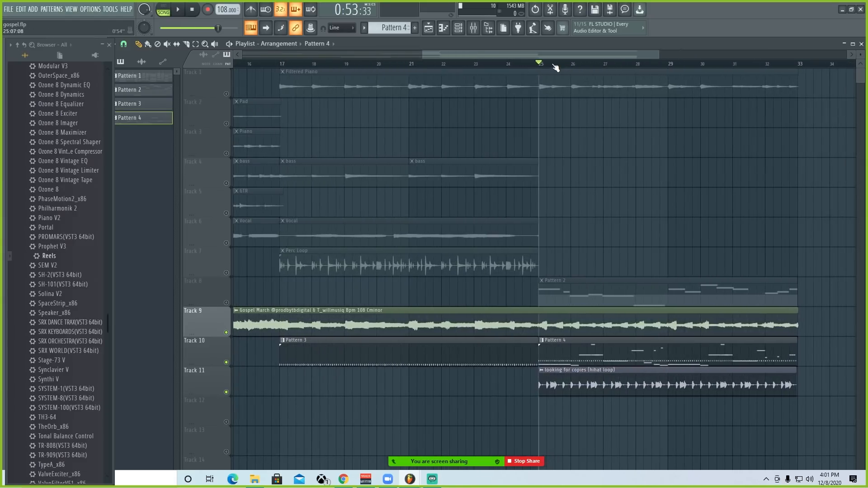
{"action": "scroll", "coordinate": [556, 67], "scroll_direction": "down", "scroll_amount": 4}
{"action": "key", "text": "space"}
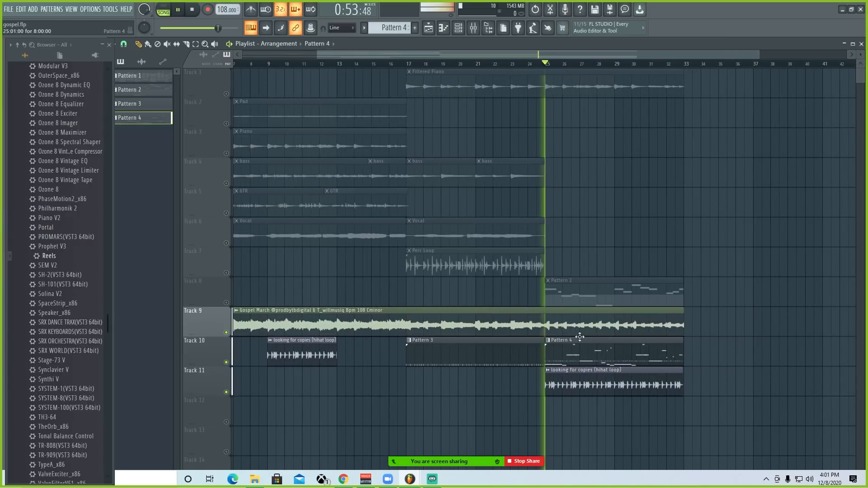
{"action": "double_click", "coordinate": [580, 337]}
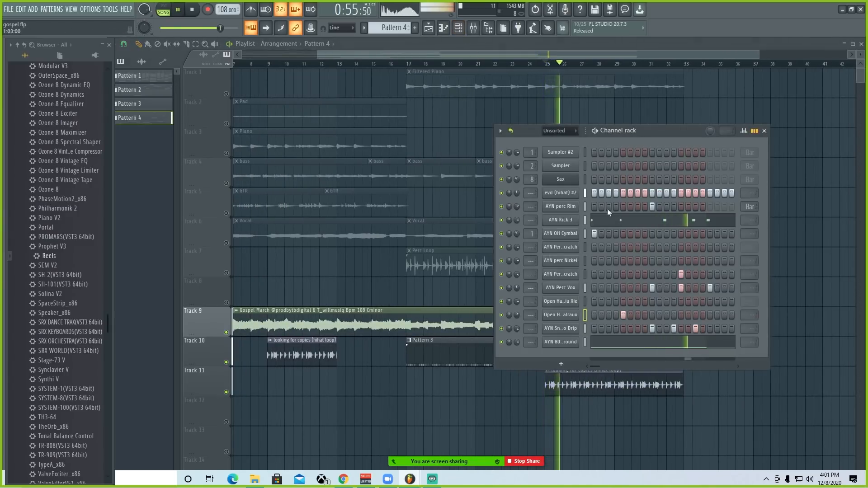
{"action": "left_click", "coordinate": [458, 28]}
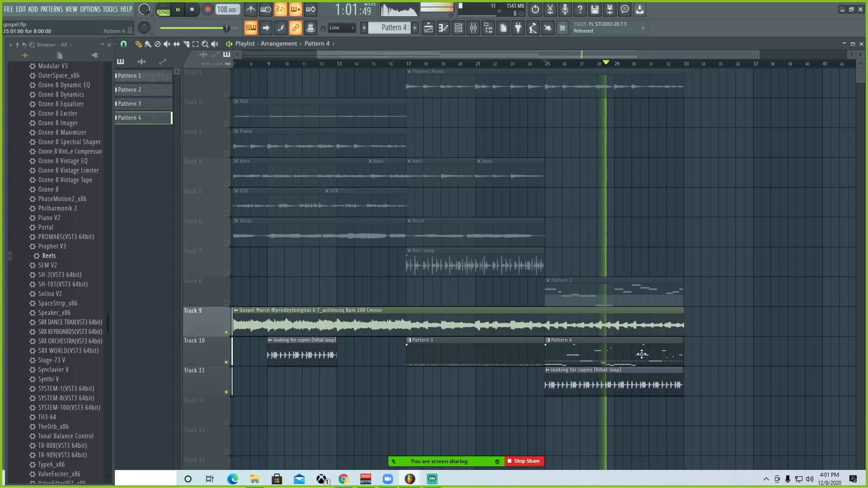
{"action": "key", "text": "space"}
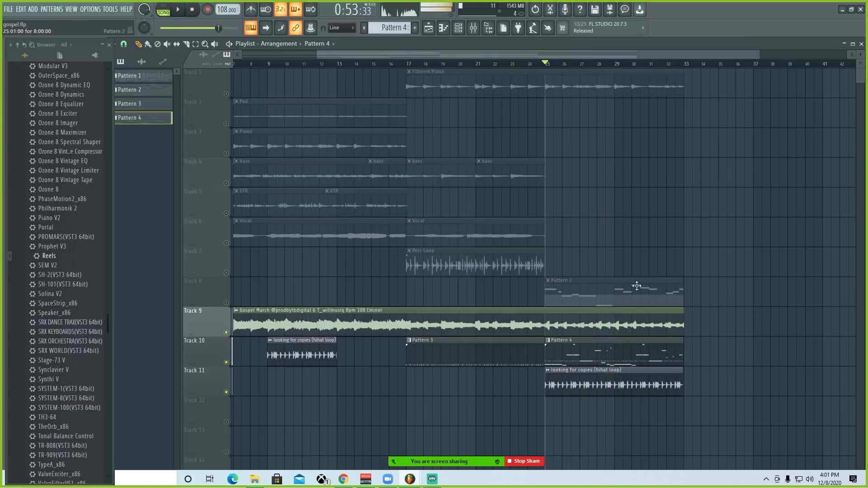
Step: View Pattern 4's AYN 808 All Around notes in the piano roll and play the part from bar 1
{"action": "left_click", "coordinate": [458, 28]}
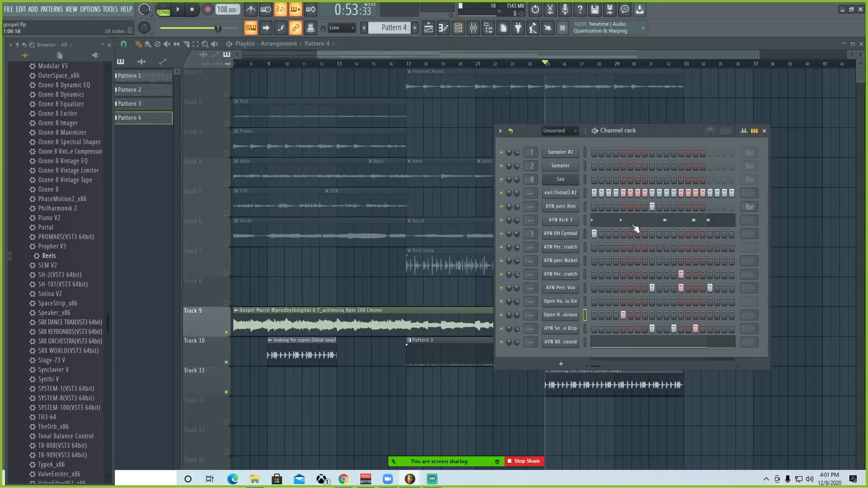
{"action": "left_click", "coordinate": [632, 347]}
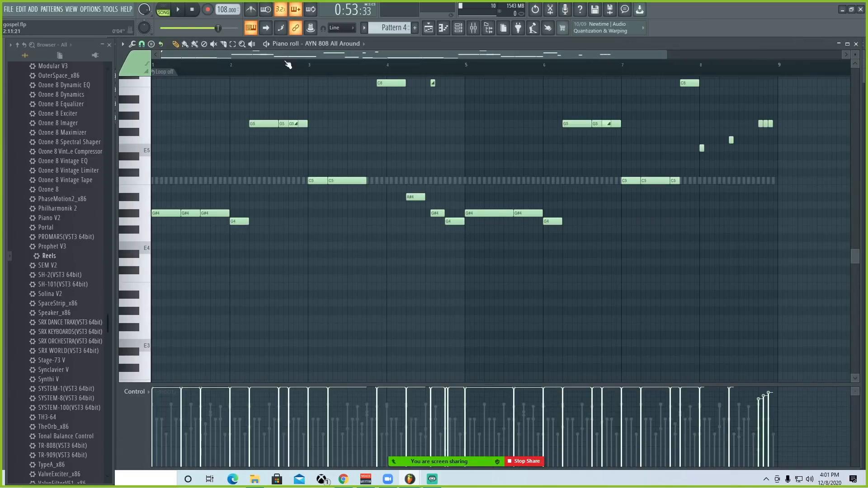
{"action": "scroll", "coordinate": [288, 64], "scroll_direction": "down", "scroll_amount": 2}
{"action": "scroll", "coordinate": [332, 207], "scroll_direction": "up", "scroll_amount": 3}
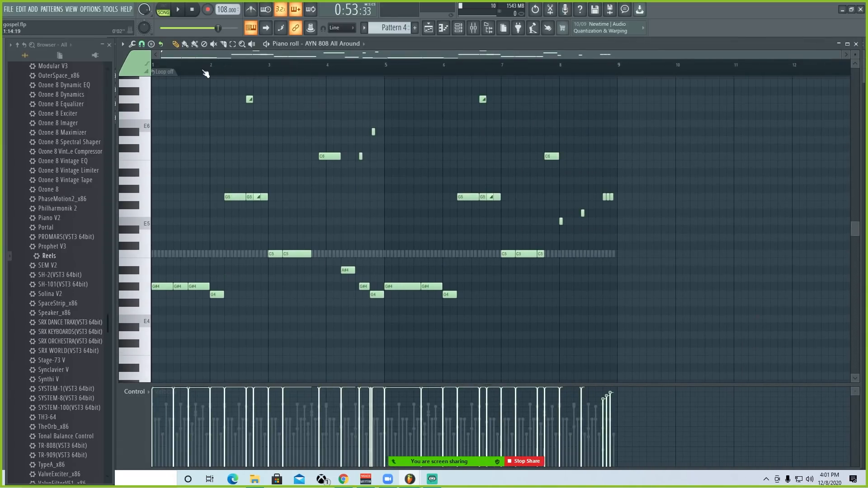
{"action": "scroll", "coordinate": [206, 73], "scroll_direction": "up", "scroll_amount": 3}
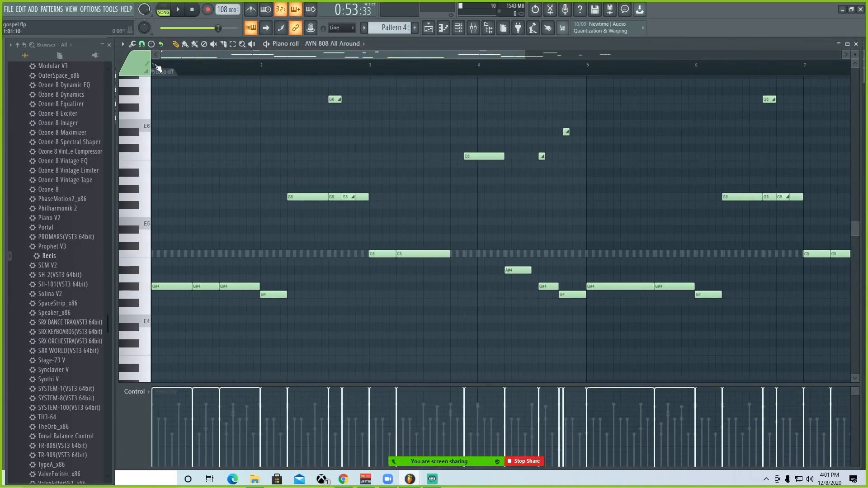
{"action": "key", "text": "space"}
{"action": "scroll", "coordinate": [297, 73], "scroll_direction": "up", "scroll_amount": 1}
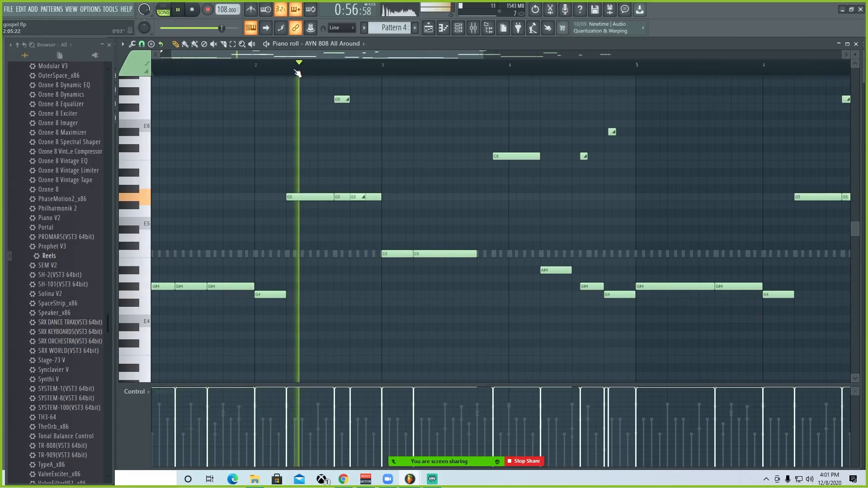
Step: Lower the long G5 note in bar 2 by an octave and delete the two short slide notes near the end of bar 4
{"action": "key", "text": "space"}
{"action": "left_click", "coordinate": [232, 43]}
{"action": "left_click_drag", "start_coordinate": [297, 176], "coordinate": [312, 214]}
{"action": "key", "text": "ctrl+Down"}
{"action": "key", "text": "space"}
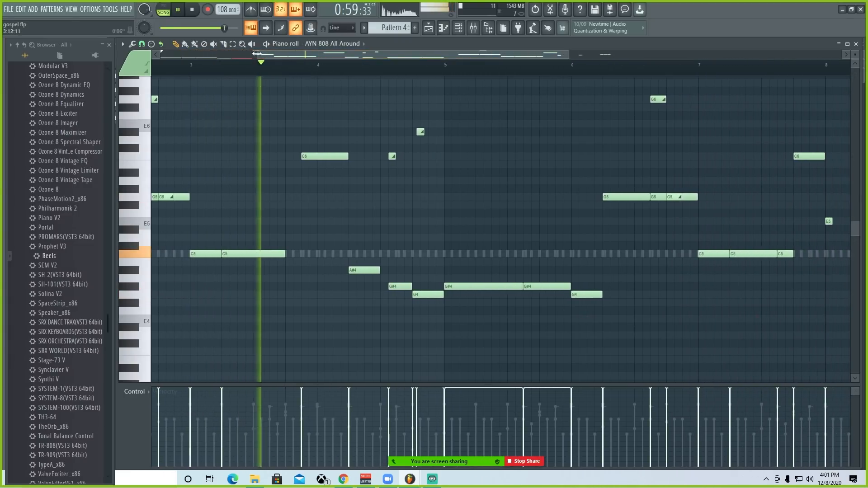
{"action": "right_click", "coordinate": [392, 156]}
{"action": "right_click", "coordinate": [421, 132]}
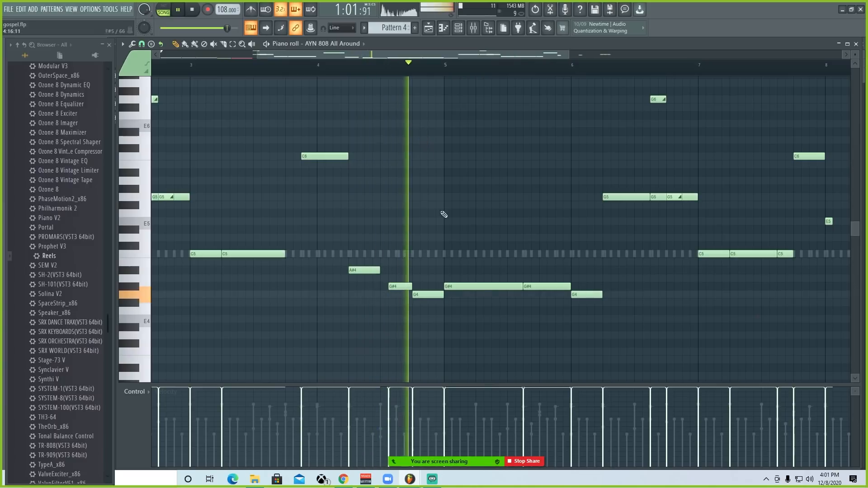
Step: Lower the long G5 note in bar 6 of the 808 part by an octave while the song plays
{"action": "left_click_drag", "start_coordinate": [429, 56], "coordinate": [547, 56]}
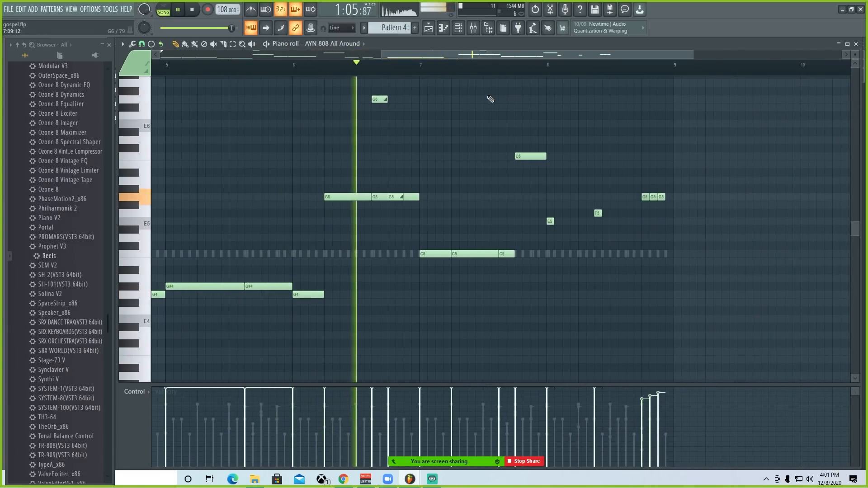
{"action": "left_click", "coordinate": [233, 43]}
{"action": "left_click_drag", "start_coordinate": [341, 171], "coordinate": [352, 205]}
{"action": "key", "text": "ctrl+Down"}
{"action": "left_click", "coordinate": [176, 44]}
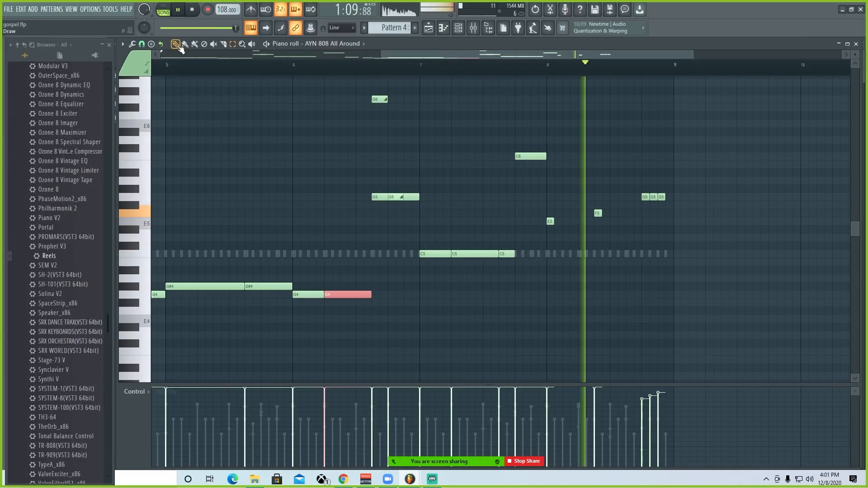
Step: Replay bar 7, delete its high C6 note and extend the last C5 note to the start of bar 8
{"action": "left_click", "coordinate": [419, 65]}
{"action": "scroll", "coordinate": [544, 72], "scroll_direction": "up", "scroll_amount": 2}
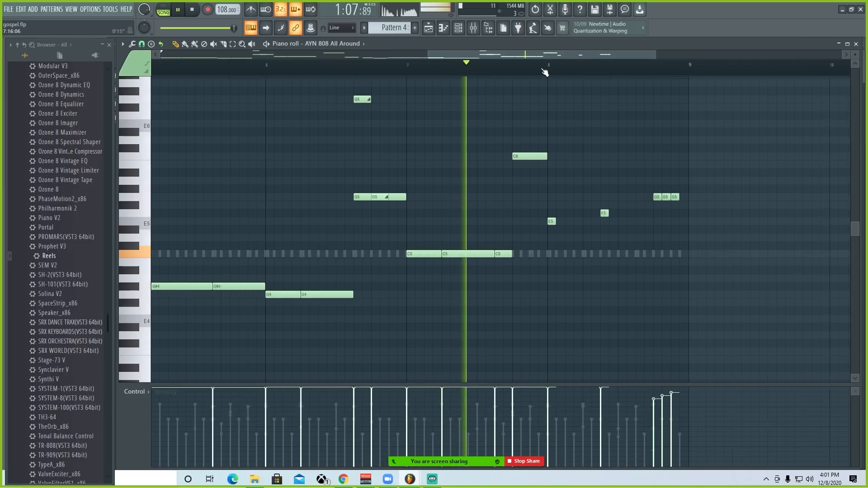
{"action": "key", "text": "space"}
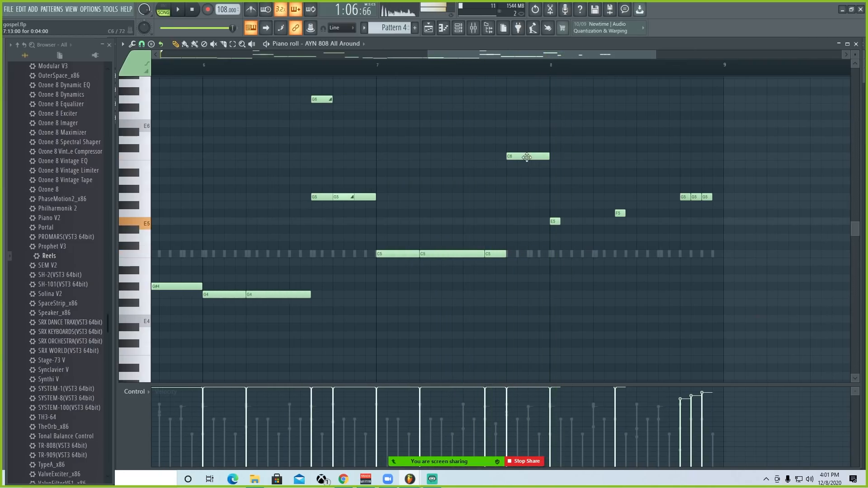
{"action": "right_click", "coordinate": [527, 158]}
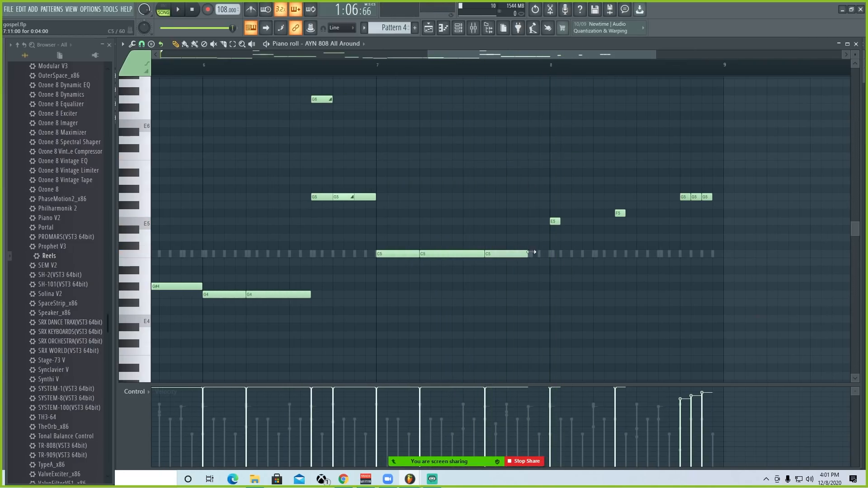
Step: Play the edited 808 part from bar 6 into bar 8 and stop to examine the closing notes
{"action": "left_click", "coordinate": [204, 68]}
{"action": "key", "text": "space"}
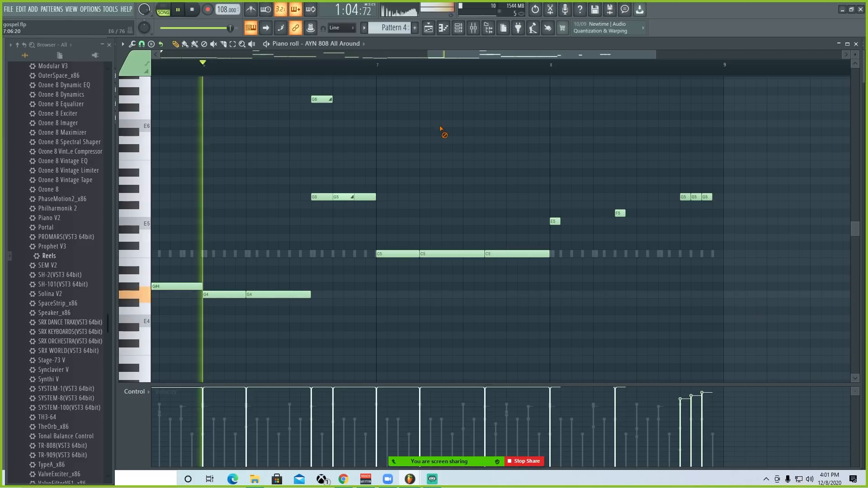
{"action": "scroll", "coordinate": [362, 70], "scroll_direction": "up", "scroll_amount": 1}
{"action": "scroll", "coordinate": [360, 70], "scroll_direction": "down", "scroll_amount": 3}
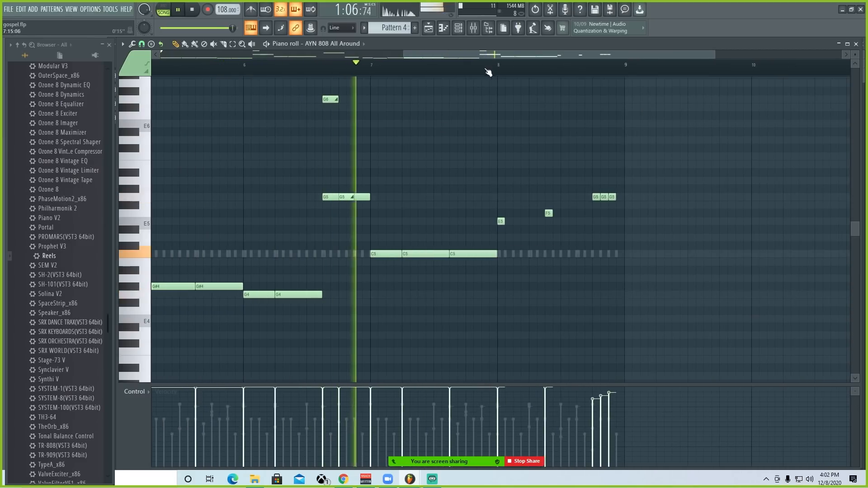
{"action": "scroll", "coordinate": [496, 71], "scroll_direction": "up", "scroll_amount": 1}
{"action": "scroll", "coordinate": [498, 71], "scroll_direction": "down", "scroll_amount": 2}
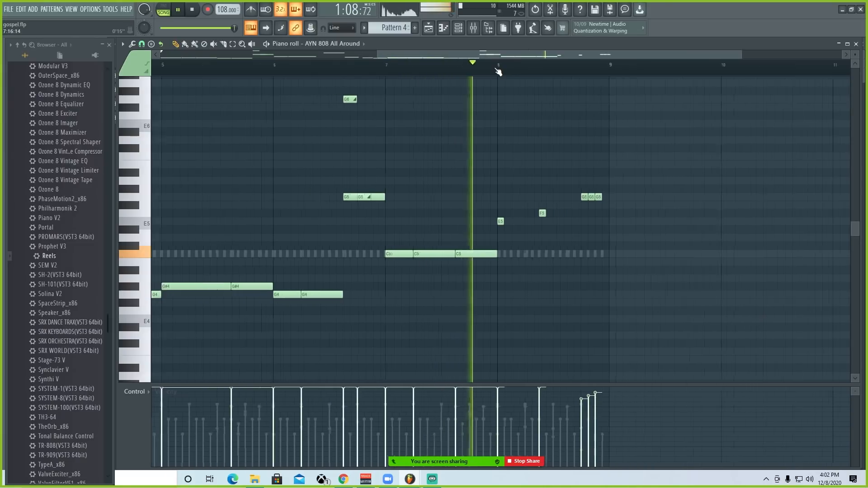
{"action": "scroll", "coordinate": [576, 69], "scroll_direction": "up", "scroll_amount": 1}
{"action": "key", "text": "space"}
{"action": "scroll", "coordinate": [582, 82], "scroll_direction": "up", "scroll_amount": 2}
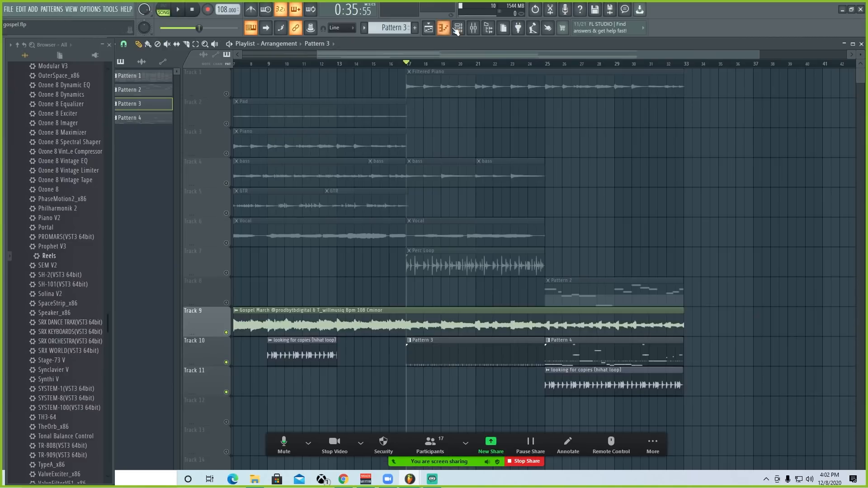
Step: Route the AYN Kick 3 channel to mixer Insert 16 and close the channel rack
{"action": "left_click", "coordinate": [465, 28]}
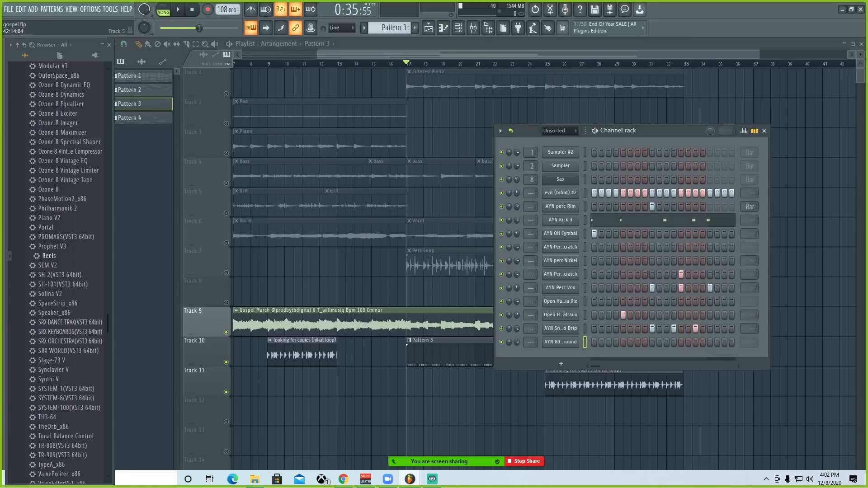
{"action": "left_click", "coordinate": [473, 28]}
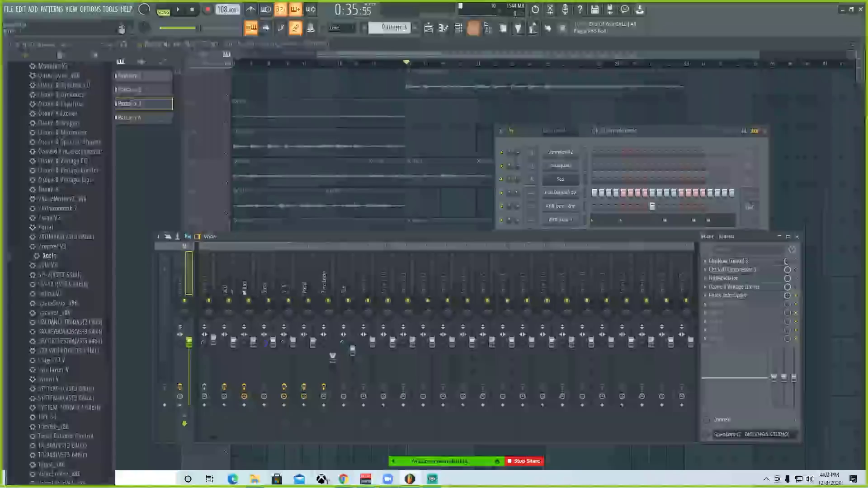
{"action": "left_click", "coordinate": [797, 236]}
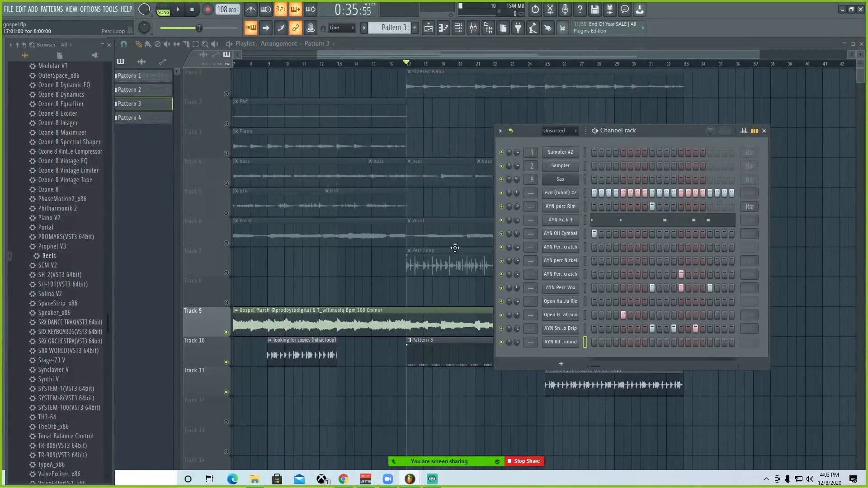
{"action": "key", "text": "F9"}
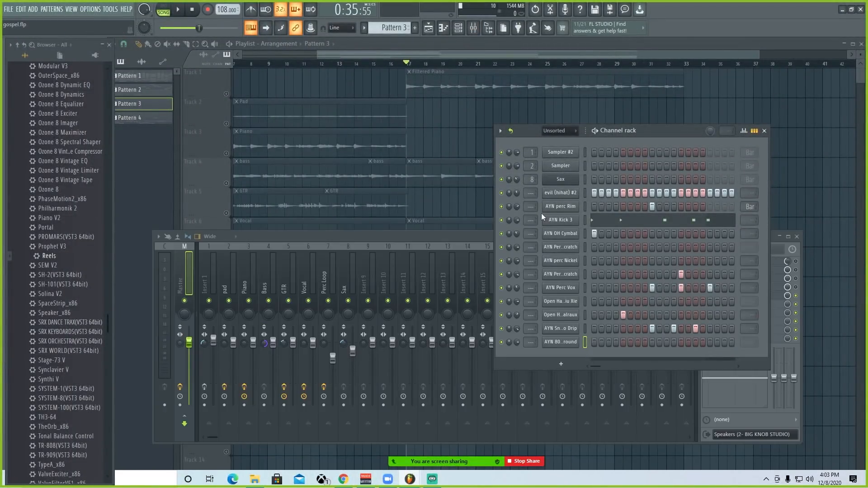
{"action": "left_click", "coordinate": [561, 219]}
{"action": "key", "text": "ctrl+l"}
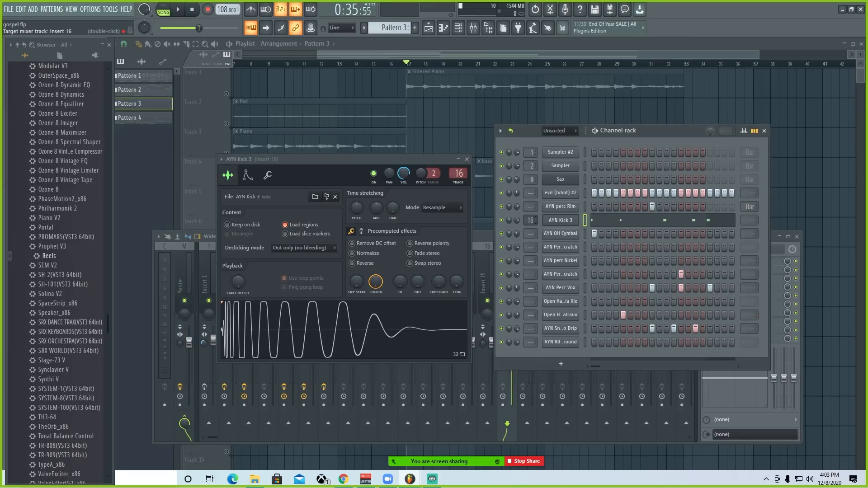
{"action": "left_click", "coordinate": [765, 130]}
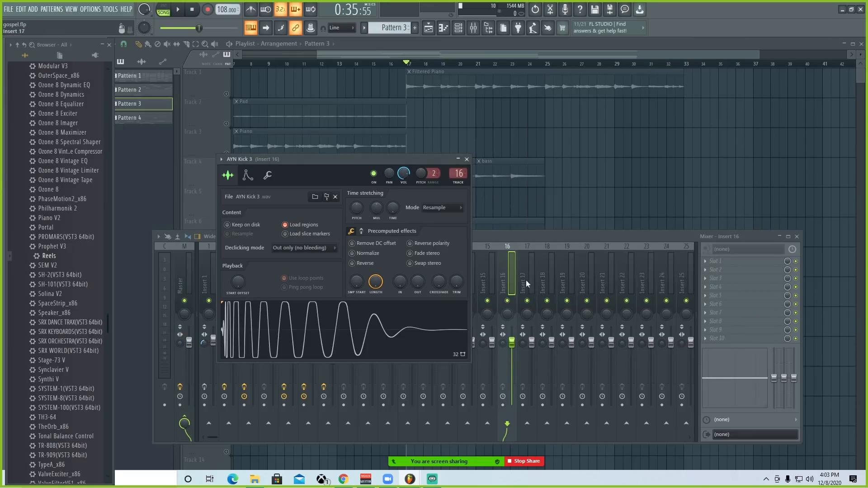
Step: Load Fruity Compressor into slot 1 and Fruity Parametric EQ 2 into slot 2 of Insert 16
{"action": "left_click", "coordinate": [716, 261]}
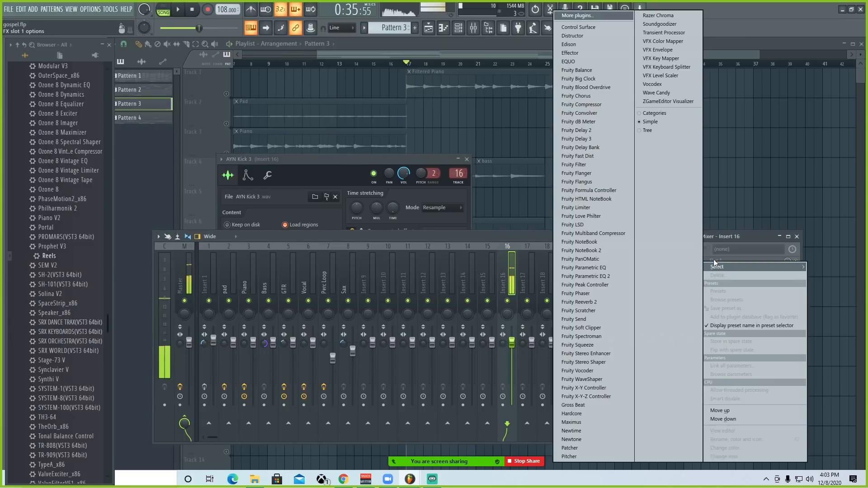
{"action": "left_click", "coordinate": [587, 104]}
{"action": "left_click_drag", "start_coordinate": [167, 107], "coordinate": [441, 153]}
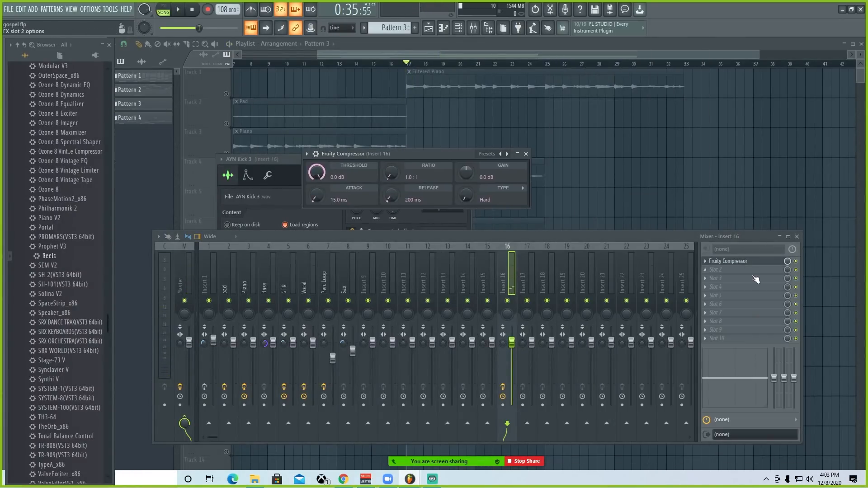
{"action": "left_click", "coordinate": [715, 270]}
{"action": "left_click", "coordinate": [602, 276]}
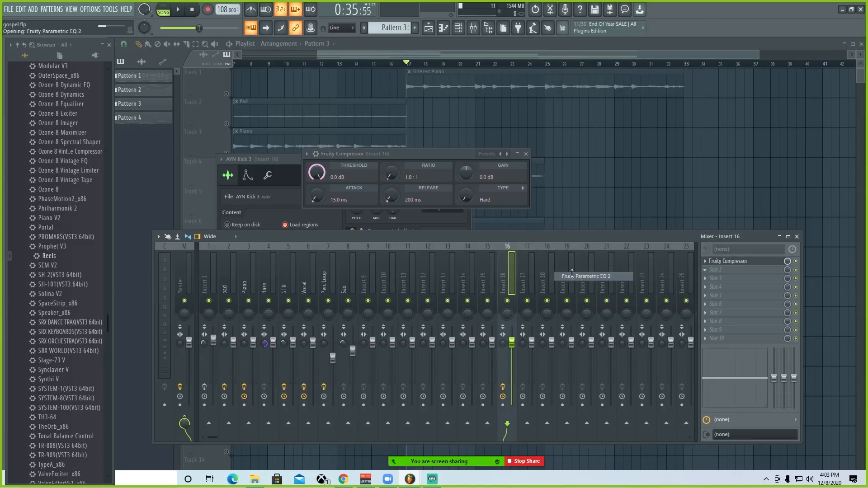
{"action": "left_click_drag", "start_coordinate": [230, 129], "coordinate": [341, 153]}
Step: Try out band adjustments in Fruity Parametric EQ 2 on the kick during playback and put its window away
{"action": "key", "text": "space"}
{"action": "left_click_drag", "start_coordinate": [296, 225], "coordinate": [287, 209]}
{"action": "left_click_drag", "start_coordinate": [276, 224], "coordinate": [273, 217]}
{"action": "left_click_drag", "start_coordinate": [316, 224], "coordinate": [312, 219]}
{"action": "key", "text": "space"}
{"action": "left_click", "coordinate": [517, 152]}
Step: Delete Fruity Parametric EQ 2 and Fruity Compressor from Insert 16
{"action": "left_click", "coordinate": [705, 269]}
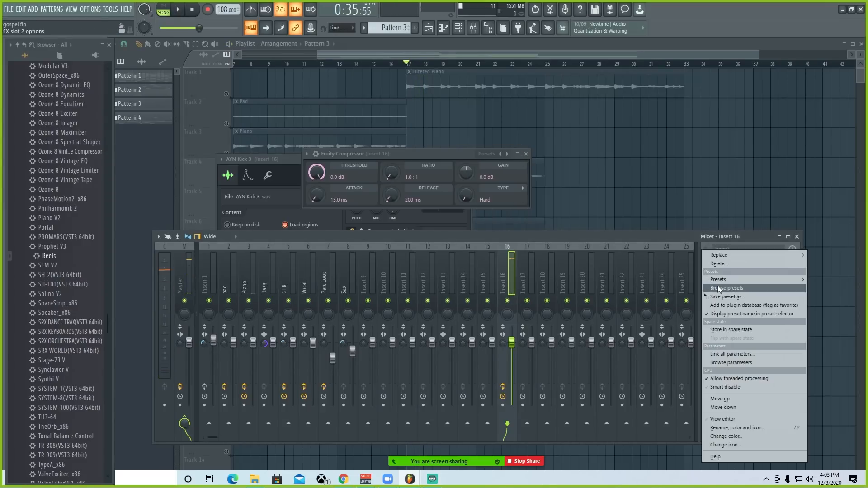
{"action": "left_click", "coordinate": [728, 264]}
{"action": "left_click", "coordinate": [480, 269]}
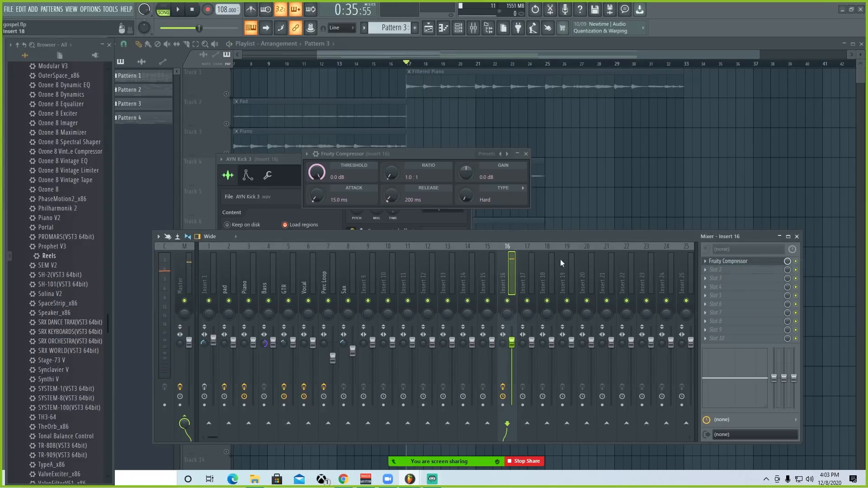
{"action": "left_click", "coordinate": [704, 261]}
{"action": "left_click", "coordinate": [728, 264]}
{"action": "left_click", "coordinate": [479, 269]}
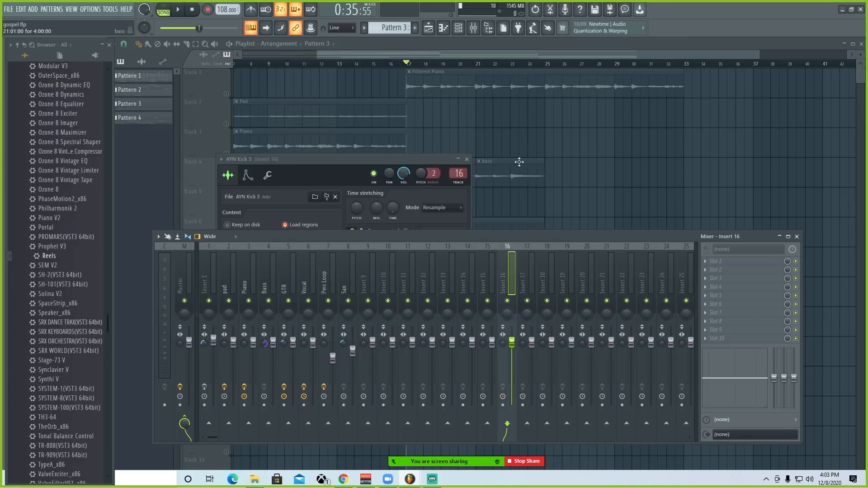
Step: Route the evil (hihat) #2 channel to mixer Insert 14 and open the effect choices for its first slot
{"action": "key", "text": "F6"}
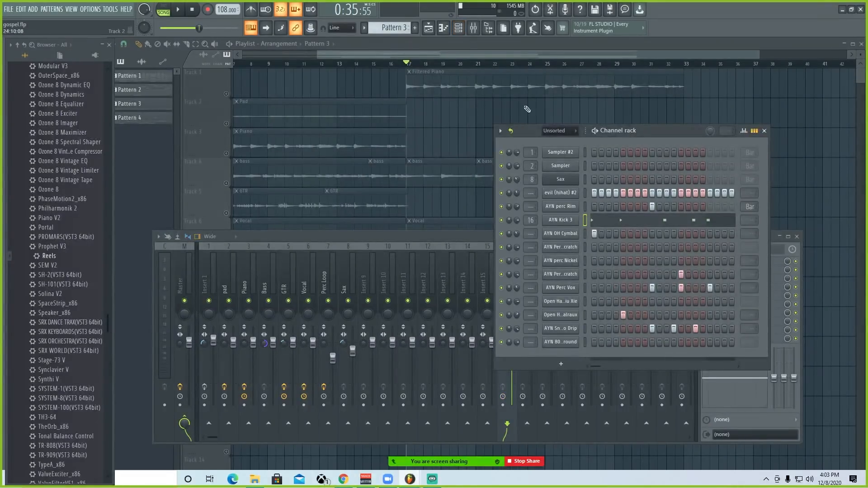
{"action": "left_click_drag", "start_coordinate": [531, 193], "coordinate": [531, 168]}
{"action": "left_click", "coordinate": [461, 287]}
{"action": "left_click", "coordinate": [710, 261]}
{"action": "mouse_move", "coordinate": [720, 267]}
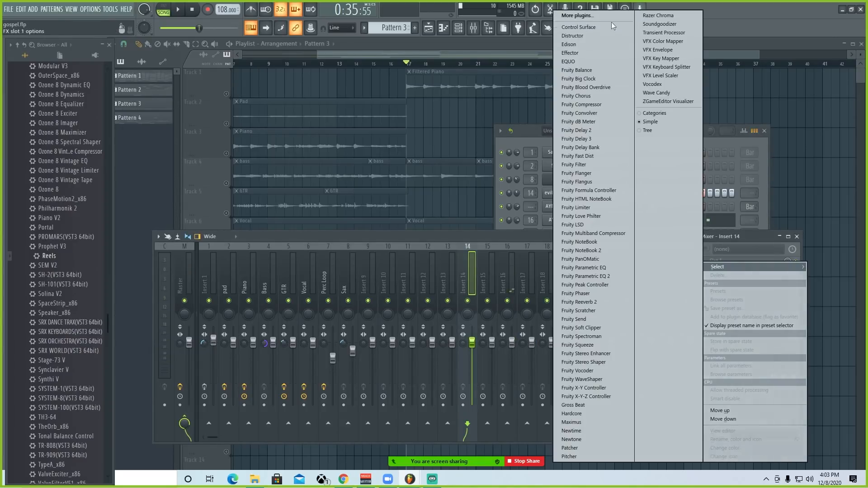
Step: Show note pan for the evil (hihat) #2 notes and draw gradual left and right pan movements across the eight bars
{"action": "left_click", "coordinate": [138, 391]}
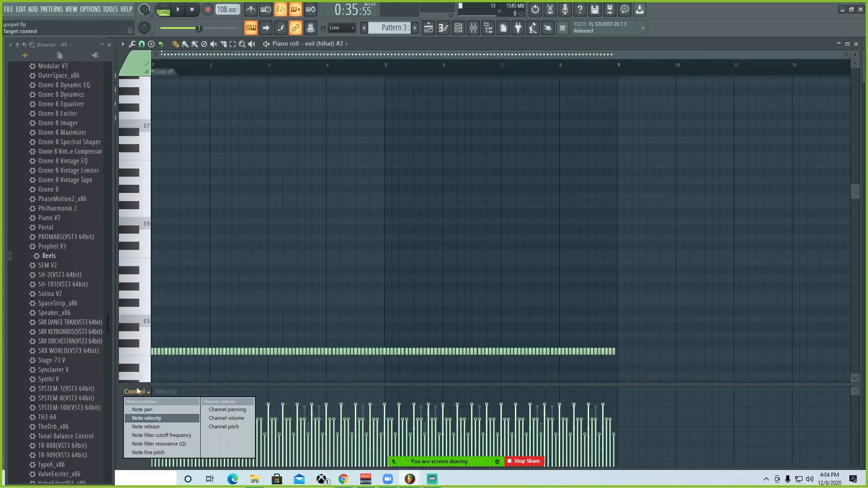
{"action": "left_click", "coordinate": [142, 409]}
{"action": "scroll", "coordinate": [219, 64], "scroll_direction": "up", "scroll_amount": 4}
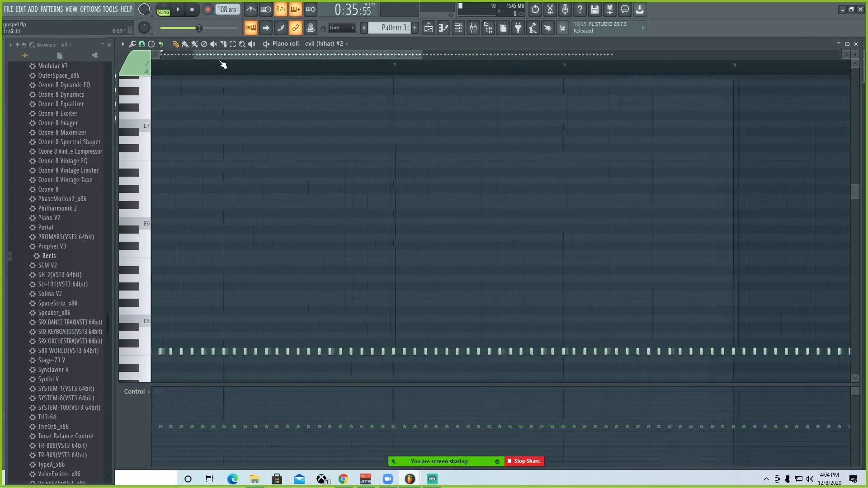
{"action": "scroll", "coordinate": [210, 69], "scroll_direction": "down", "scroll_amount": 4}
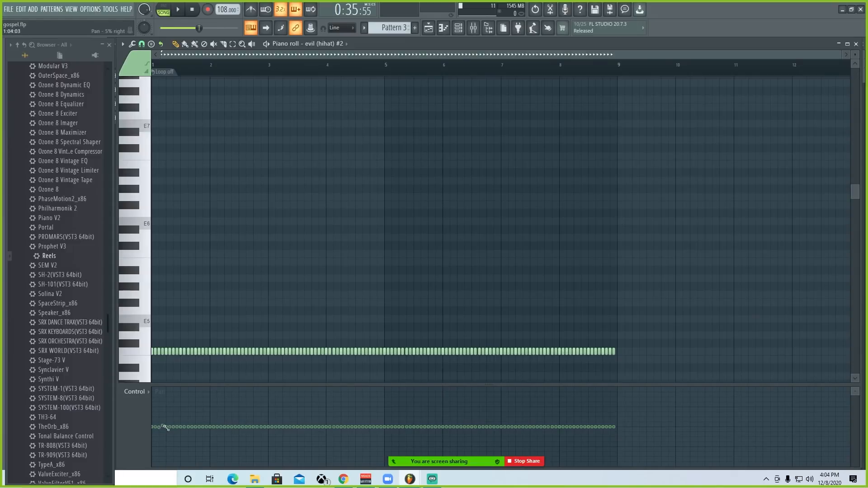
{"action": "left_click_drag", "start_coordinate": [210, 429], "coordinate": [234, 435]}
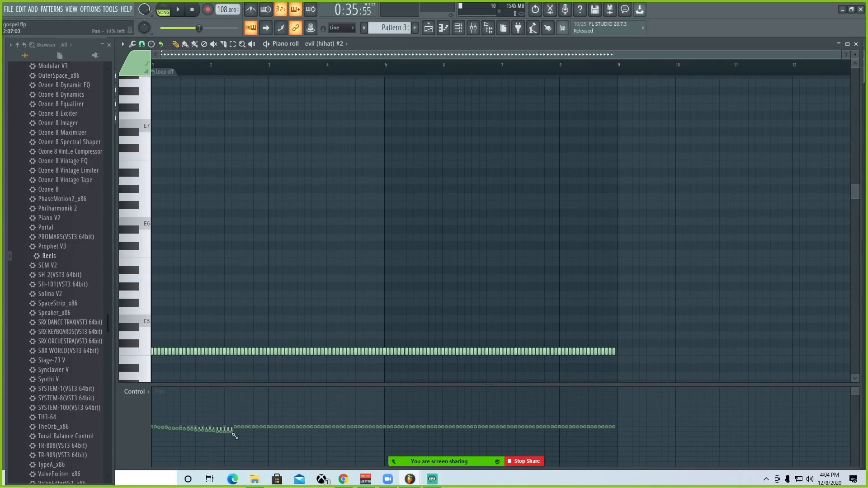
{"action": "left_click_drag", "start_coordinate": [308, 425], "coordinate": [322, 425]}
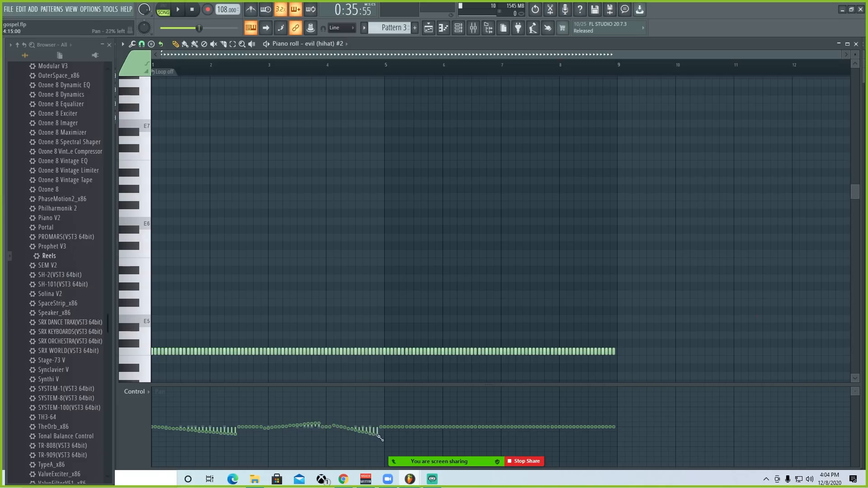
{"action": "left_click_drag", "start_coordinate": [379, 438], "coordinate": [45, 437]}
Step: Play the panned hi-hat part and close its piano roll
{"action": "scroll", "coordinate": [251, 181], "scroll_direction": "down", "scroll_amount": 2}
{"action": "key", "text": "space"}
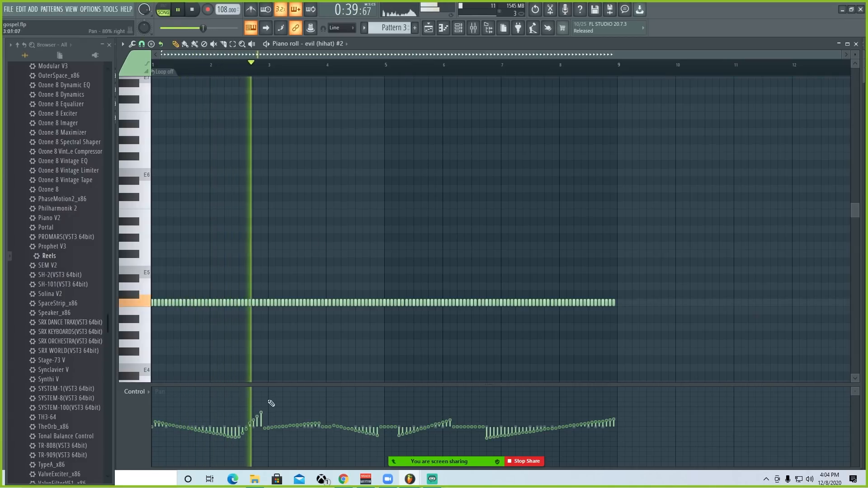
{"action": "key", "text": "space"}
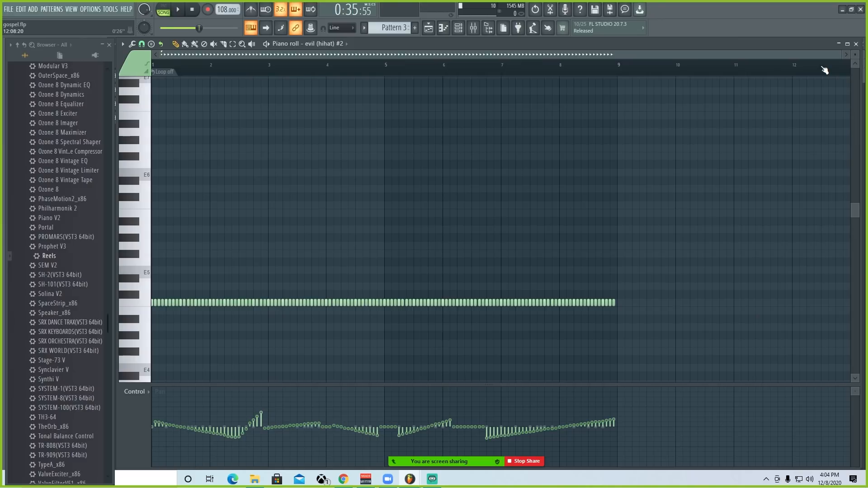
{"action": "left_click", "coordinate": [857, 44]}
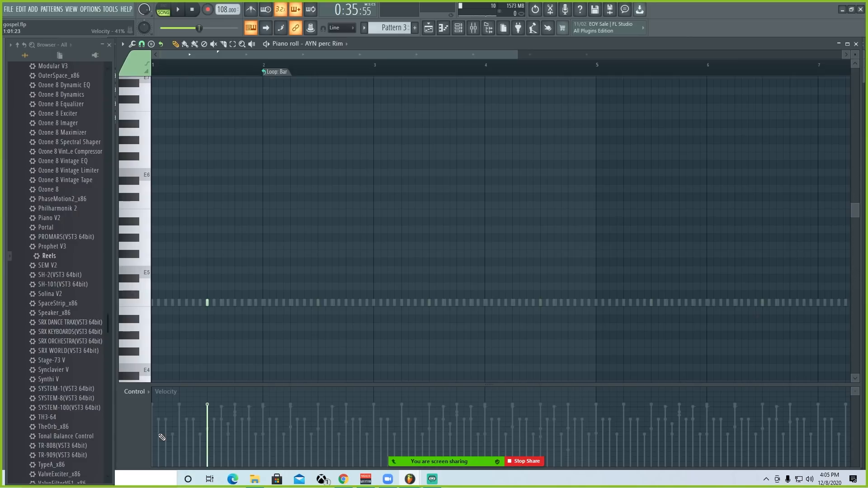
Step: Audition the AYN perc Rim note at a lower velocity, raise its velocity again and close the piano roll
{"action": "key", "text": "space"}
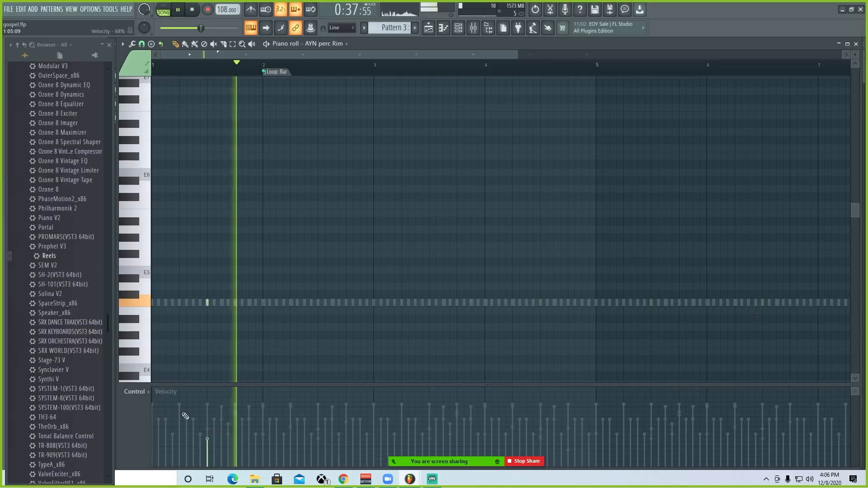
{"action": "key", "text": "space"}
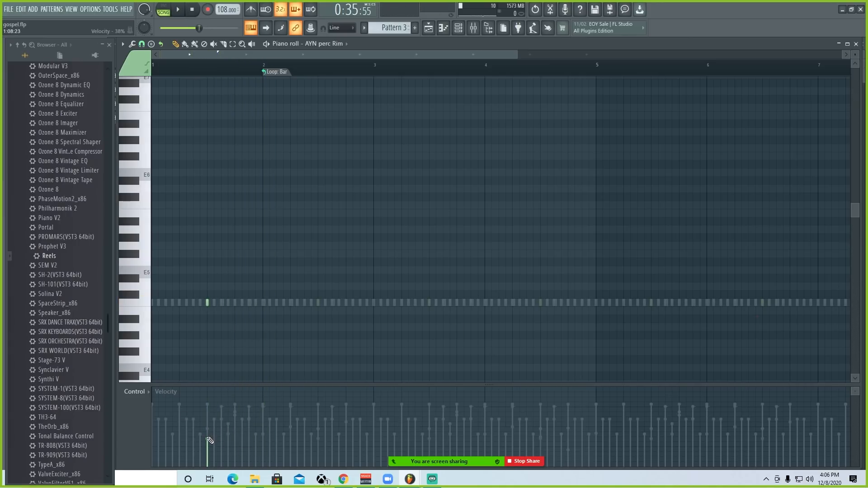
{"action": "left_click_drag", "start_coordinate": [209, 441], "coordinate": [209, 388]}
{"action": "left_click", "coordinate": [856, 44]}
Step: Play the arrangement from bar 17 to hear the drum channels in the channel rack, and stop playback
{"action": "key", "text": "space"}
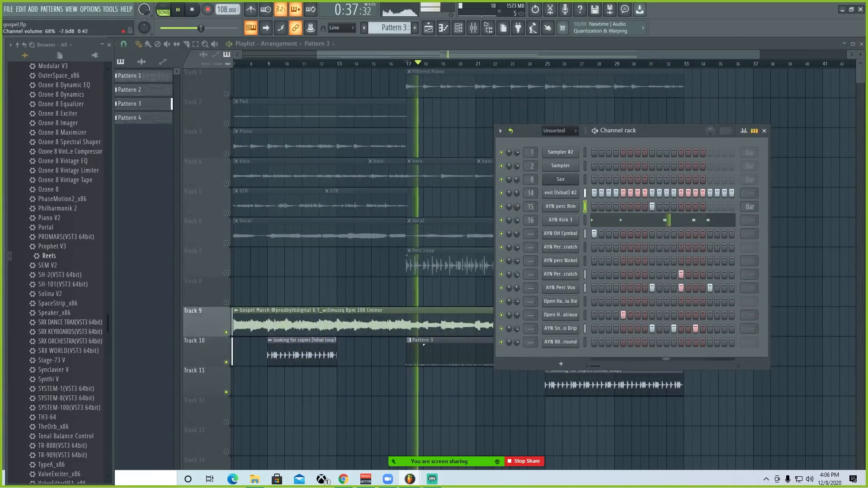
{"action": "scroll", "coordinate": [516, 206], "scroll_direction": "up", "scroll_amount": 3}
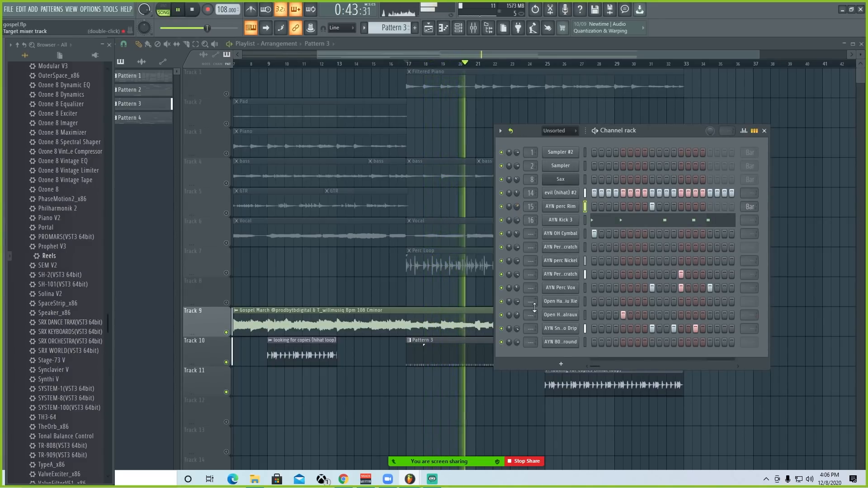
{"action": "key", "text": "space"}
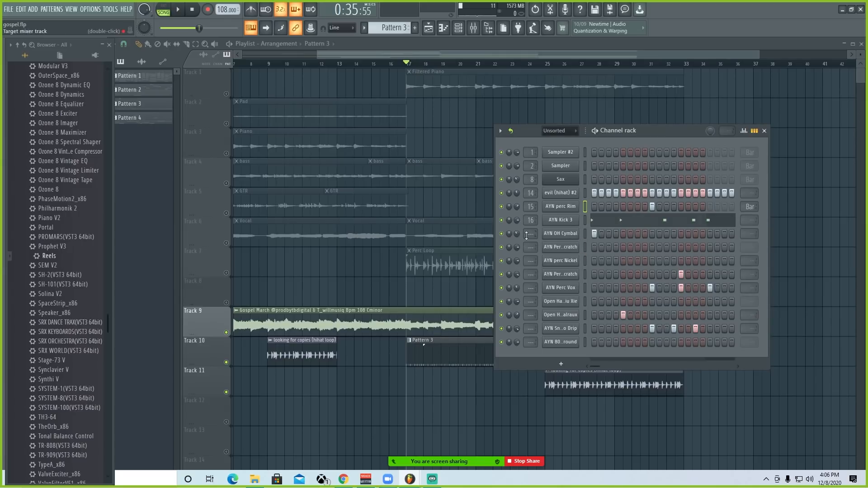
Step: Open the AYN Perc Scratch piano roll and pan the paired notes in bars 4 and 8 alternately right and left
{"action": "key", "text": "space"}
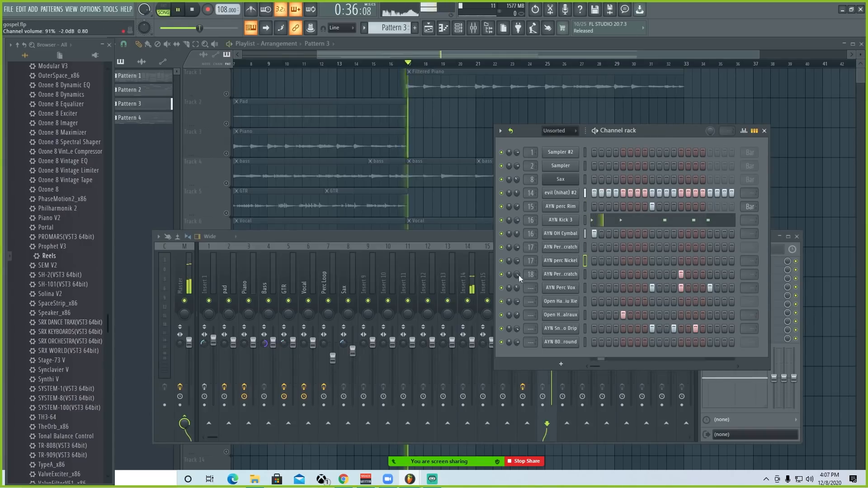
{"action": "right_click", "coordinate": [561, 274]}
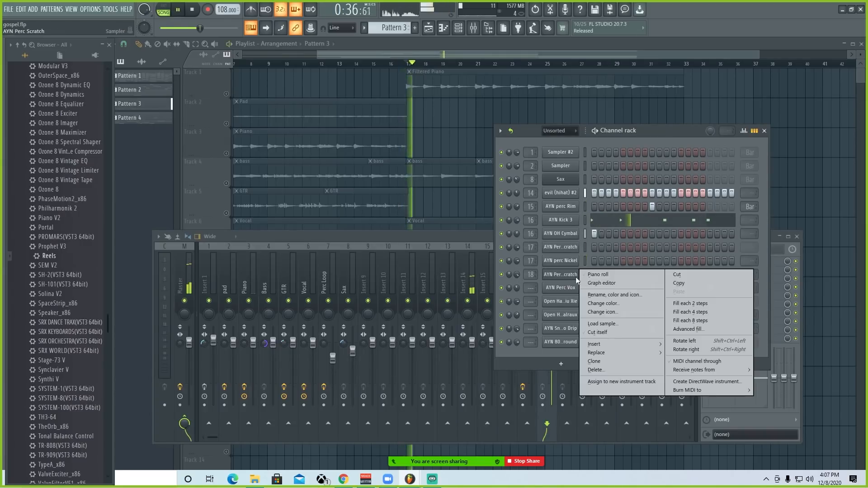
{"action": "left_click", "coordinate": [588, 275]}
{"action": "key", "text": "space"}
{"action": "left_click", "coordinate": [136, 392]}
{"action": "left_click", "coordinate": [161, 407]}
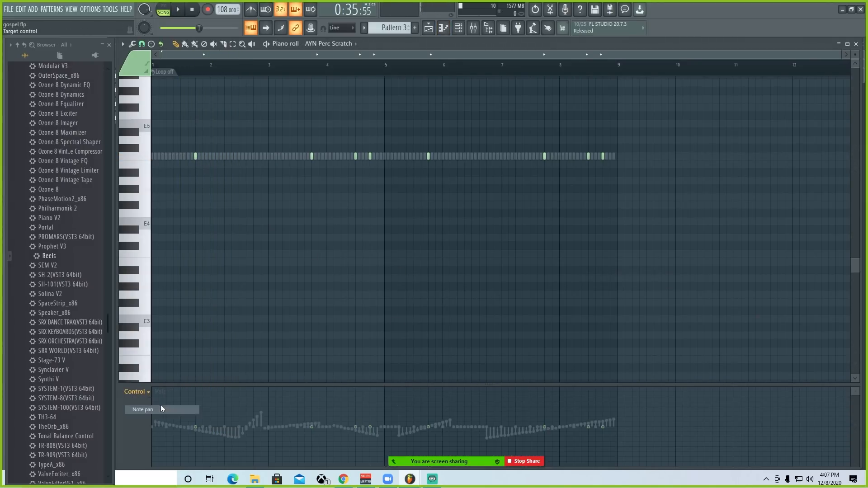
{"action": "scroll", "coordinate": [346, 77], "scroll_direction": "up", "scroll_amount": 2}
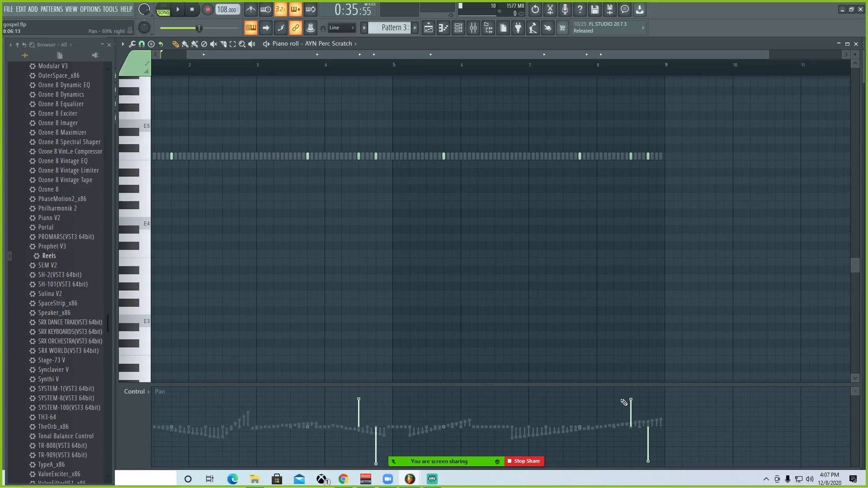
Step: Play the panned AYN Perc Scratch notes around bar 4, switch the displayed note property and close the piano roll
{"action": "left_click", "coordinate": [335, 59]}
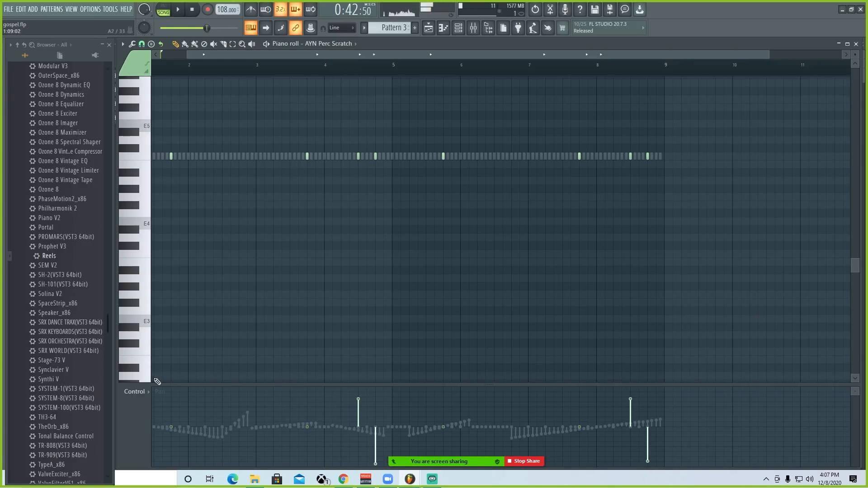
{"action": "left_click", "coordinate": [140, 398]}
{"action": "left_click", "coordinate": [148, 419]}
{"action": "key", "text": "space"}
{"action": "left_click", "coordinate": [340, 69]}
{"action": "key", "text": "space"}
{"action": "left_click", "coordinate": [856, 44]}
{"action": "key", "text": "space"}
{"action": "key", "text": "space"}
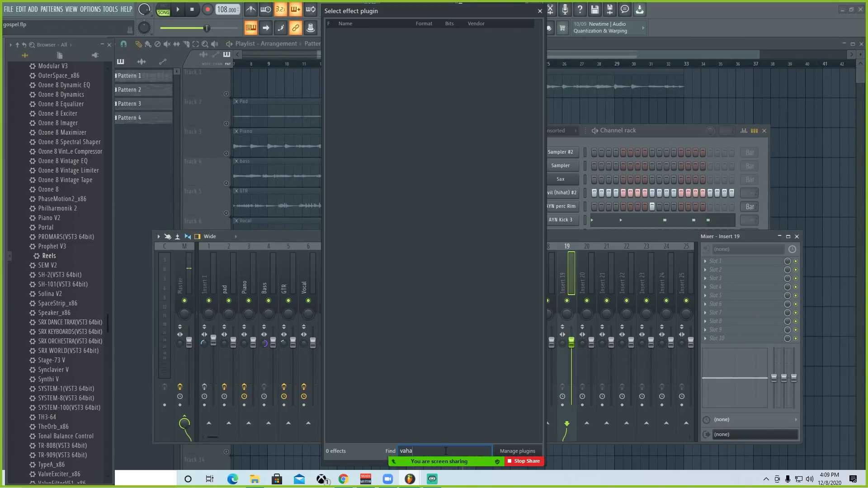
Step: Load ValhallaVintageVerb_x64 on Insert 19 and set its mix to 66% during playback
{"action": "key", "text": "BackSpace"}
{"action": "key", "text": "BackSpace"}
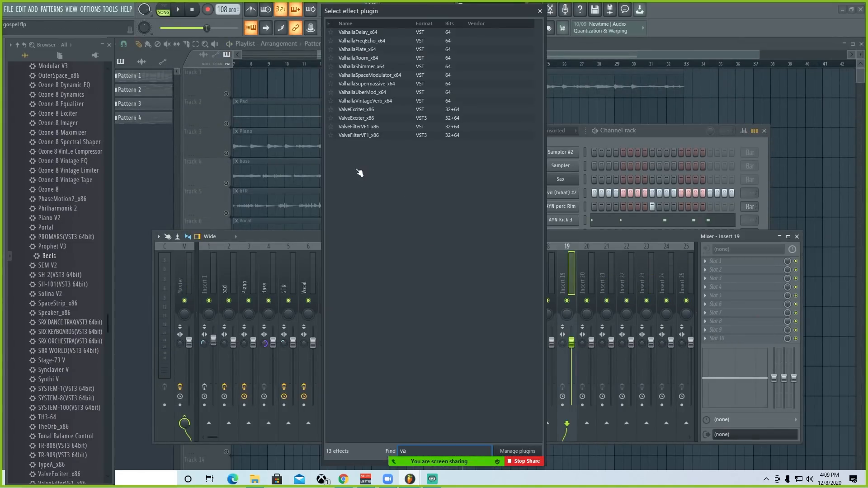
{"action": "double_click", "coordinate": [378, 101]}
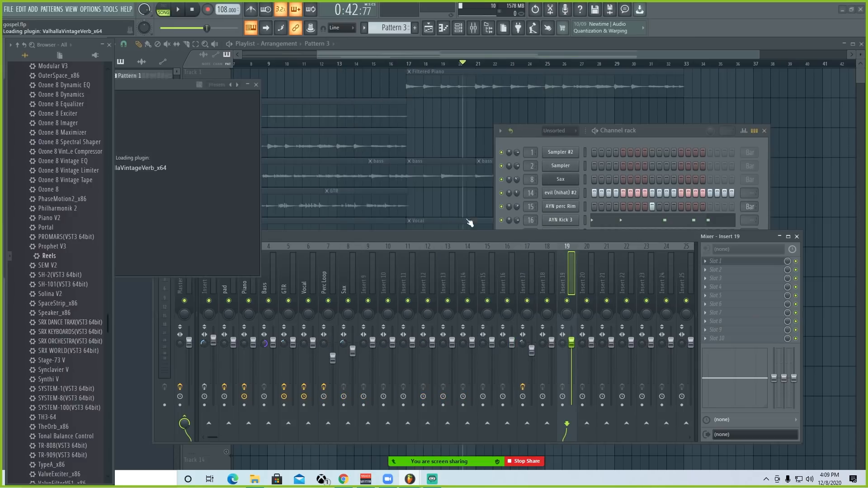
{"action": "key", "text": "space"}
{"action": "left_click_drag", "start_coordinate": [207, 173], "coordinate": [230, 211]}
{"action": "key", "text": "space"}
Step: Create an automation clip for the ValhallaVintageVerb mix level on Insert 19 and close the reverb and channel rack windows
{"action": "right_click", "coordinate": [788, 261]}
{"action": "left_click", "coordinate": [814, 308]}
{"action": "right_click", "coordinate": [791, 271]}
{"action": "left_click", "coordinate": [819, 334]}
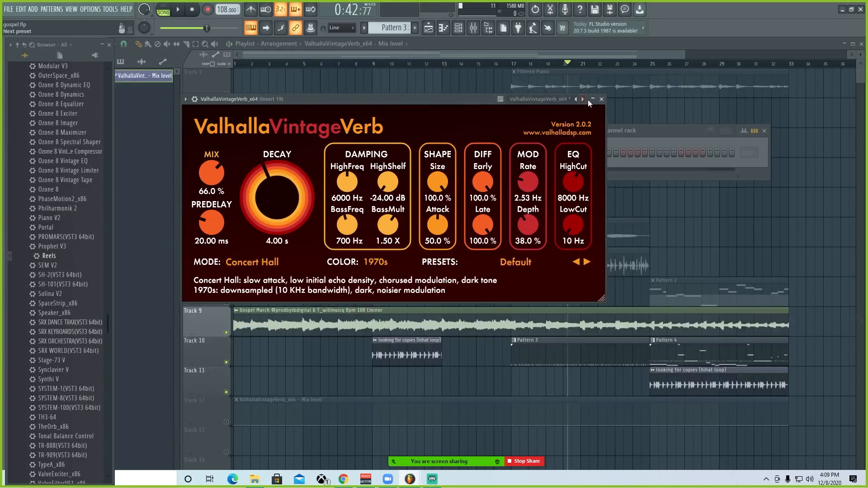
{"action": "left_click", "coordinate": [602, 99]}
{"action": "left_click", "coordinate": [765, 131]}
Step: Play around bar 24 and keep the reverb mix automation at 0% up to the middle of that bar
{"action": "scroll", "coordinate": [633, 67], "scroll_direction": "up", "scroll_amount": 5}
{"action": "left_click", "coordinate": [648, 64]}
{"action": "key", "text": "space"}
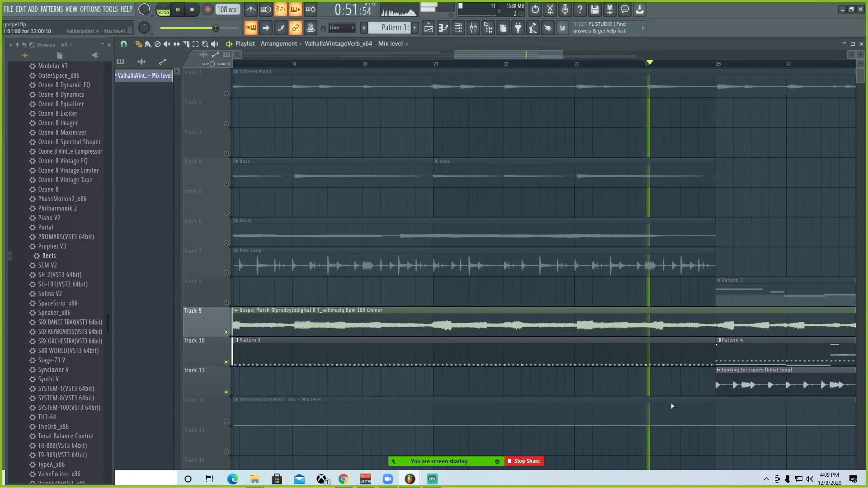
{"action": "key", "text": "space"}
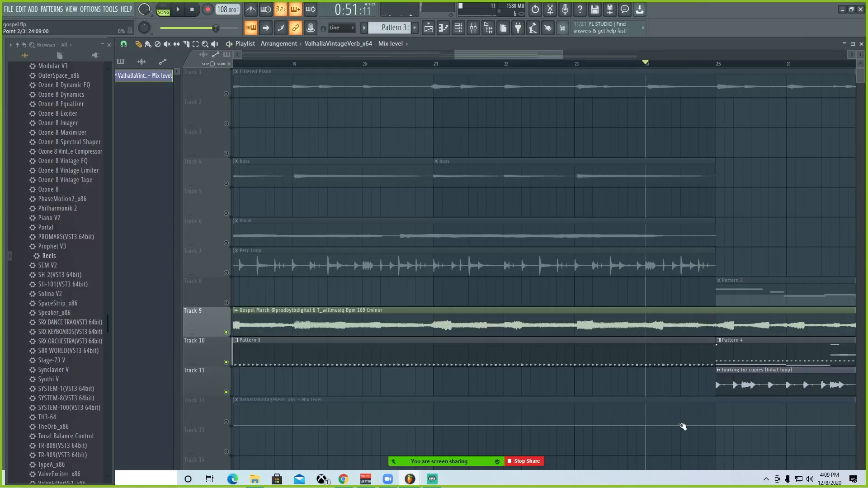
{"action": "key", "text": "space"}
Step: Unmute Track 12 and shape the reverb mix automation as a raised block from mid-bar 24, dropping down at bar 25
{"action": "key", "text": "space"}
{"action": "left_click", "coordinate": [227, 421]}
{"action": "key", "text": "space"}
{"action": "right_click", "coordinate": [716, 407]}
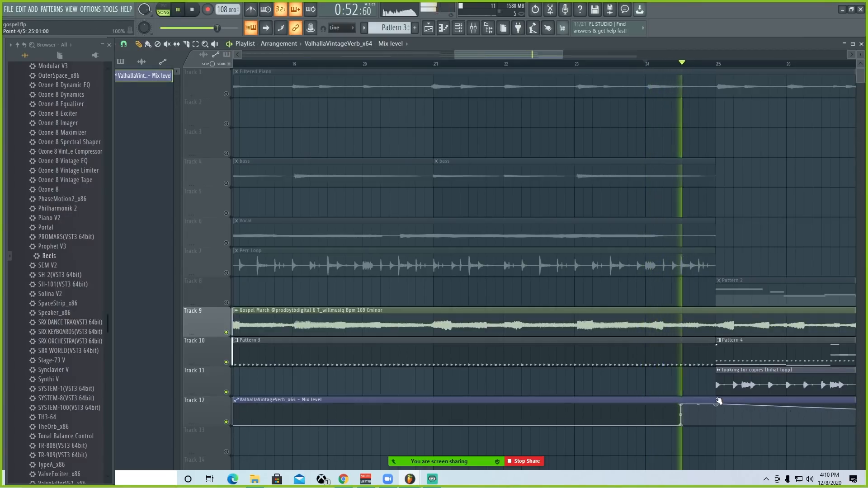
{"action": "left_click_drag", "start_coordinate": [719, 401], "coordinate": [718, 425]}
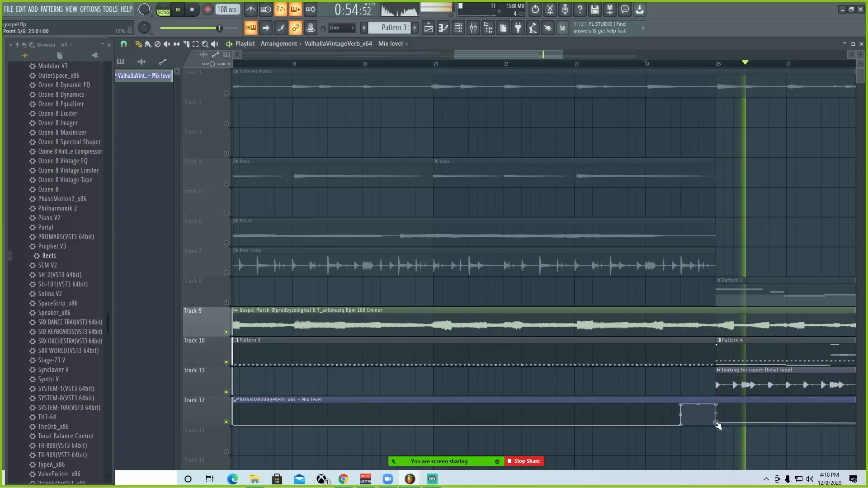
{"action": "key", "text": "space"}
Step: Place the playhead at bar 24 and play the transition into bar 25 to check the reverb automation
{"action": "left_click", "coordinate": [542, 64]}
{"action": "scroll", "coordinate": [542, 66], "scroll_direction": "down", "scroll_amount": 3}
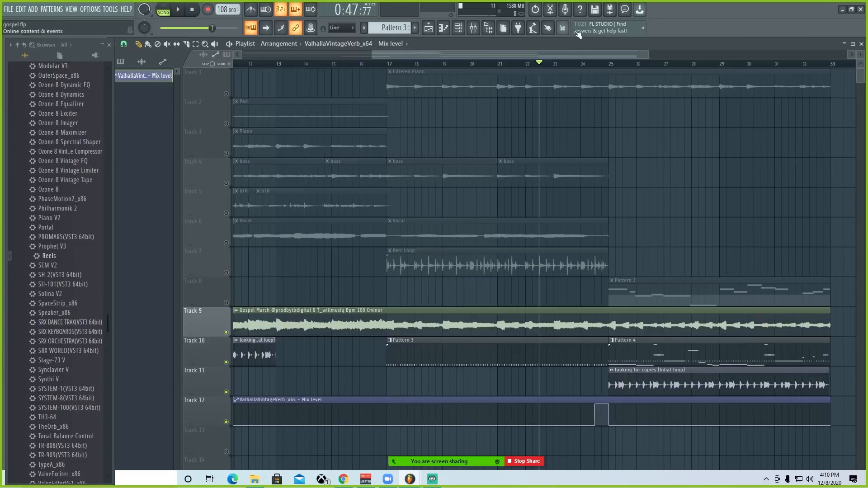
{"action": "left_click", "coordinate": [587, 64]}
{"action": "scroll", "coordinate": [586, 65], "scroll_direction": "up", "scroll_amount": 3}
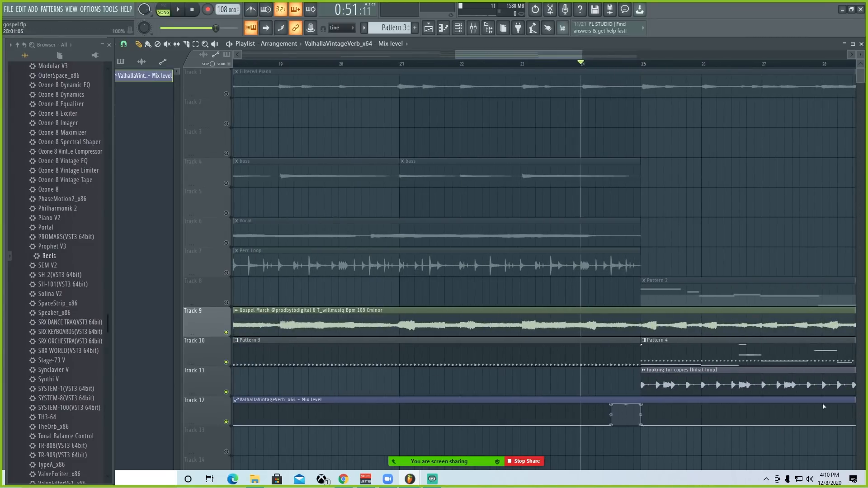
{"action": "scroll", "coordinate": [582, 63], "scroll_direction": "down", "scroll_amount": 3}
{"action": "key", "text": "space"}
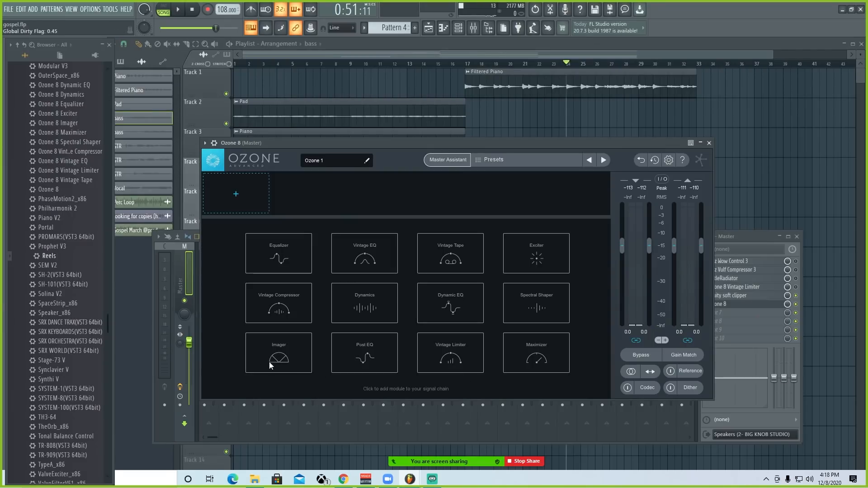
Step: Add an Imager module to Ozone 8 on the Master and set the Band 1 width to -100 during playback
{"action": "left_click", "coordinate": [302, 368]}
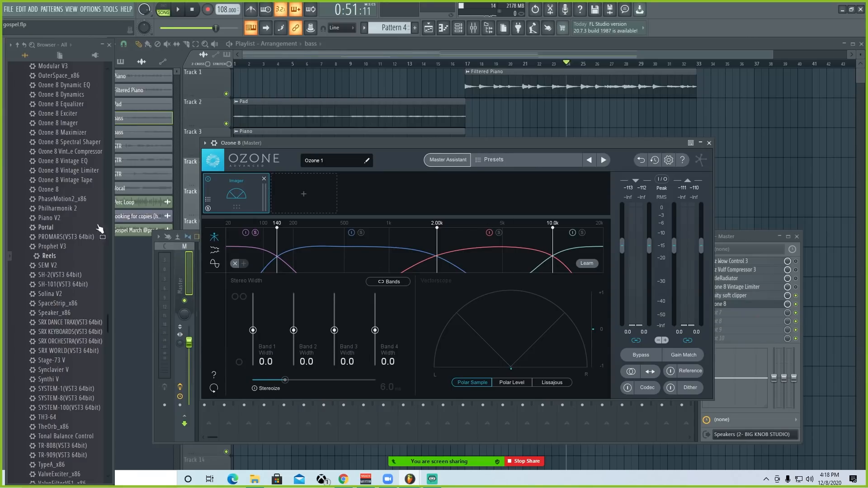
{"action": "key", "text": "space"}
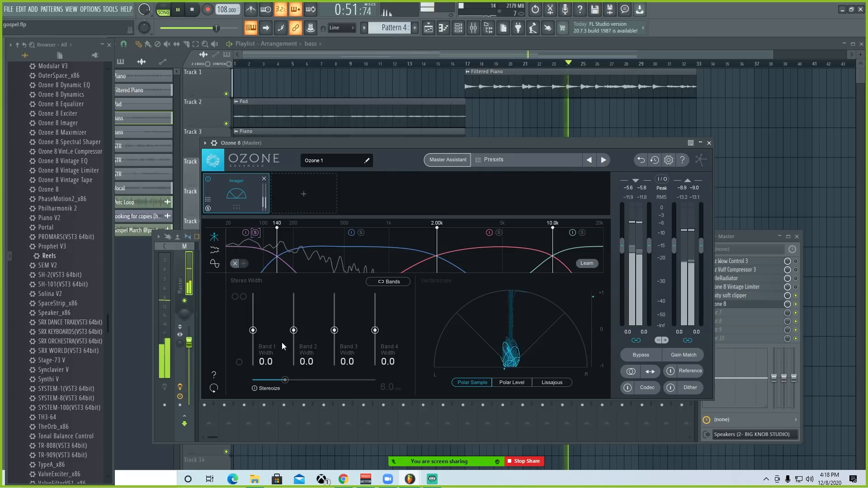
{"action": "left_click_drag", "start_coordinate": [253, 331], "coordinate": [253, 365]}
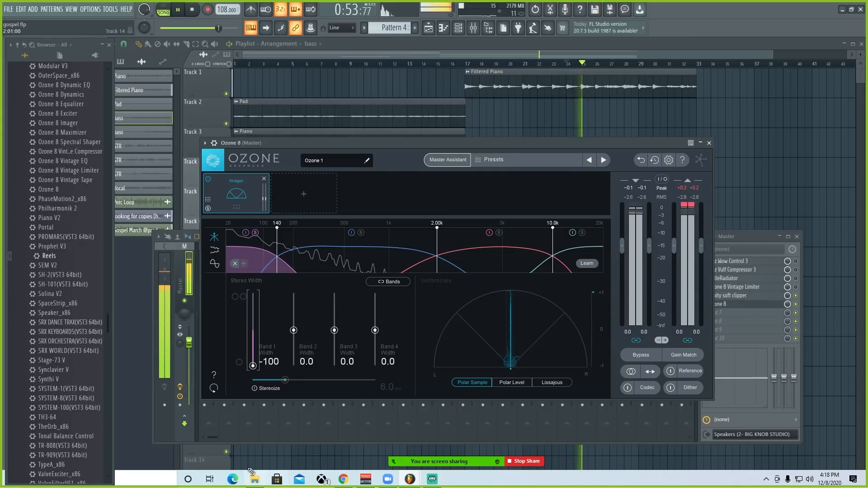
Step: Solo Band 2 in the Imager and set its width to 13.9 while checking the sound in playback
{"action": "left_click", "coordinate": [361, 232]}
{"action": "left_click", "coordinate": [247, 233]}
{"action": "left_click", "coordinate": [255, 232]}
{"action": "left_click_drag", "start_coordinate": [294, 329], "coordinate": [294, 325]}
{"action": "key", "text": "space"}
Step: Solo the Imager's upper bands in turn, setting the Band 3 width to 22.8 and the Band 4 width to 68.4
{"action": "left_click", "coordinate": [499, 232]}
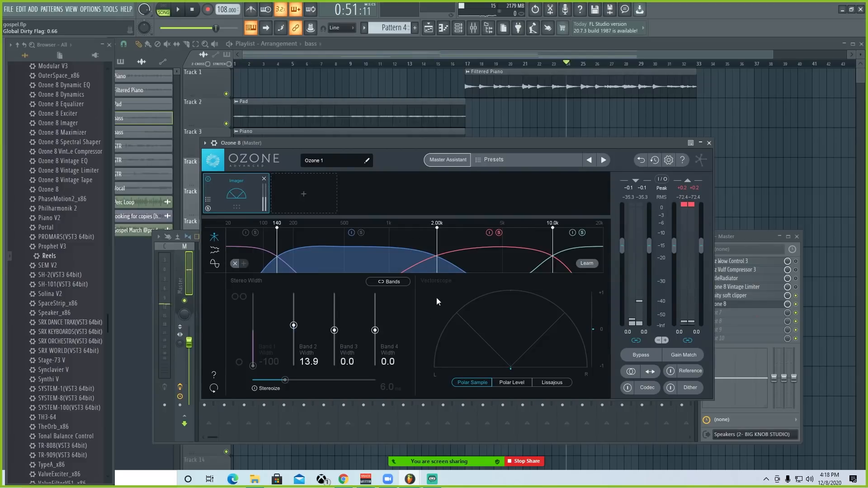
{"action": "left_click_drag", "start_coordinate": [374, 331], "coordinate": [379, 305]}
{"action": "key", "text": "space"}
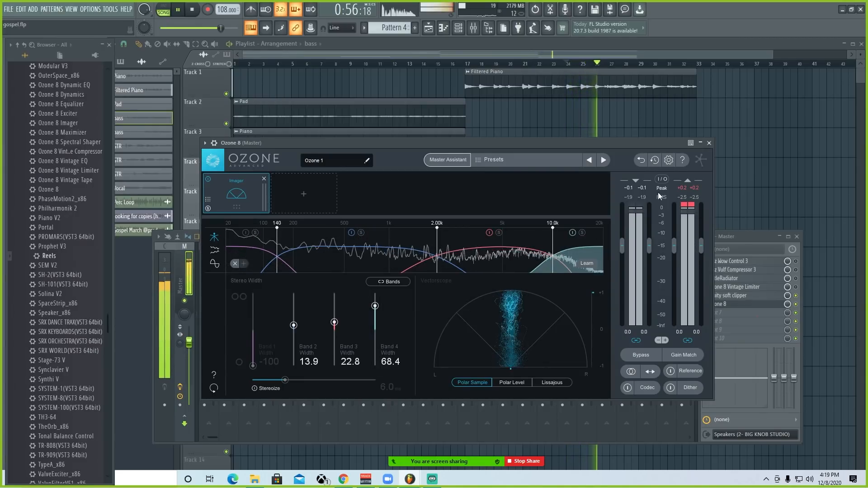
Step: Set the Imager's Band 2 width to 16.5 and Band 3 width to 30.4, keep Band 1 at -100, and close Ozone 8
{"action": "left_click_drag", "start_coordinate": [294, 326], "coordinate": [334, 320]}
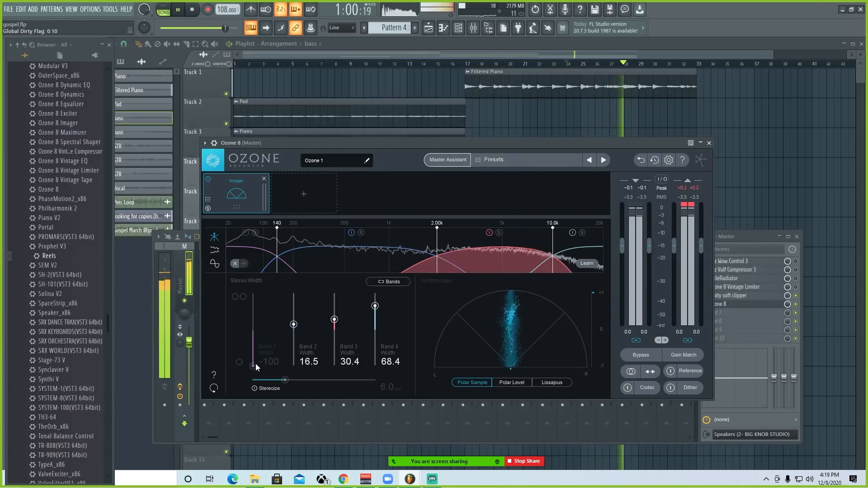
{"action": "key", "text": "space"}
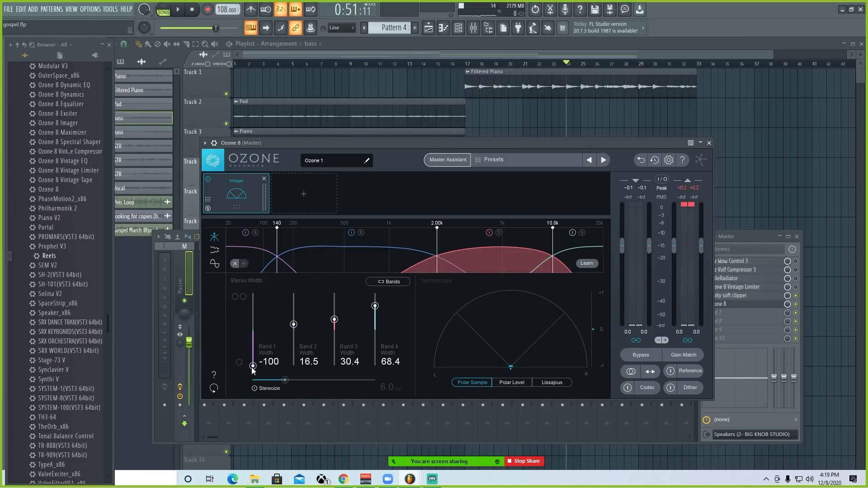
{"action": "mouse_move", "coordinate": [253, 367]}
{"action": "left_mouse_down"}
{"action": "mouse_move", "coordinate": [253, 357]}
{"action": "mouse_move", "coordinate": [254, 382]}
{"action": "left_mouse_up"}
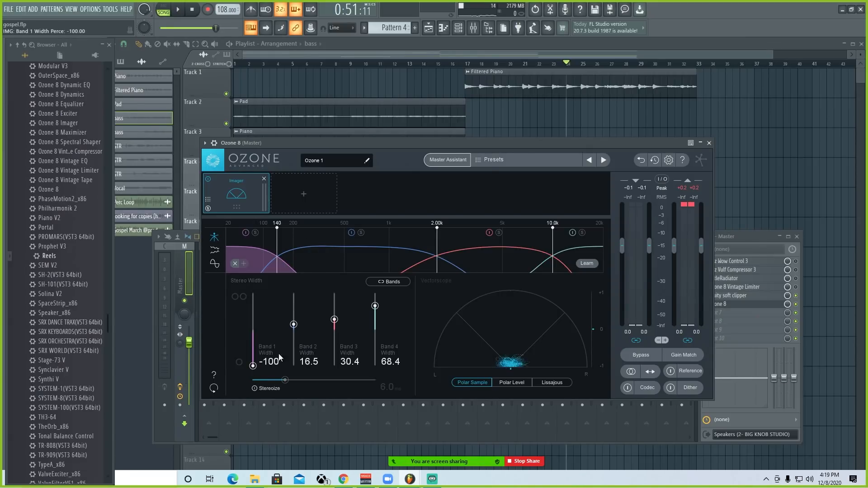
{"action": "left_click", "coordinate": [709, 143]}
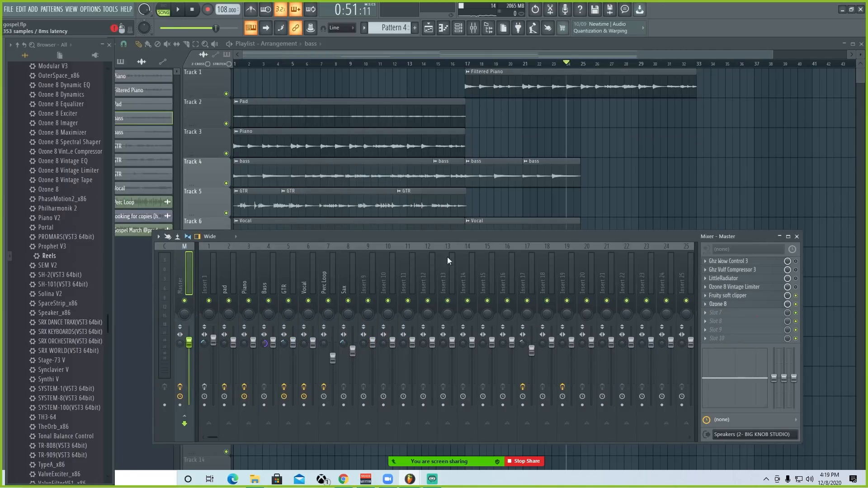
Step: Add an Exciter module to Ozone 8 and set the amount to 4.3 on the third band and 6.9 on the fourth
{"action": "left_click", "coordinate": [312, 204]}
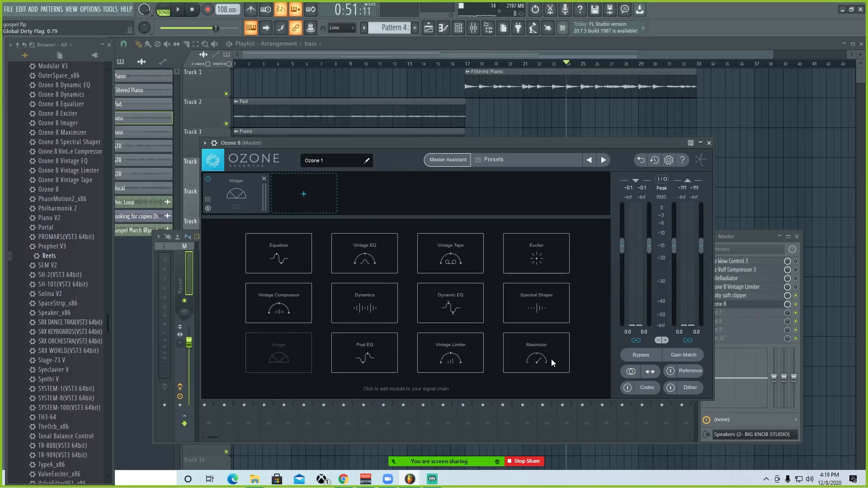
{"action": "left_click", "coordinate": [538, 264]}
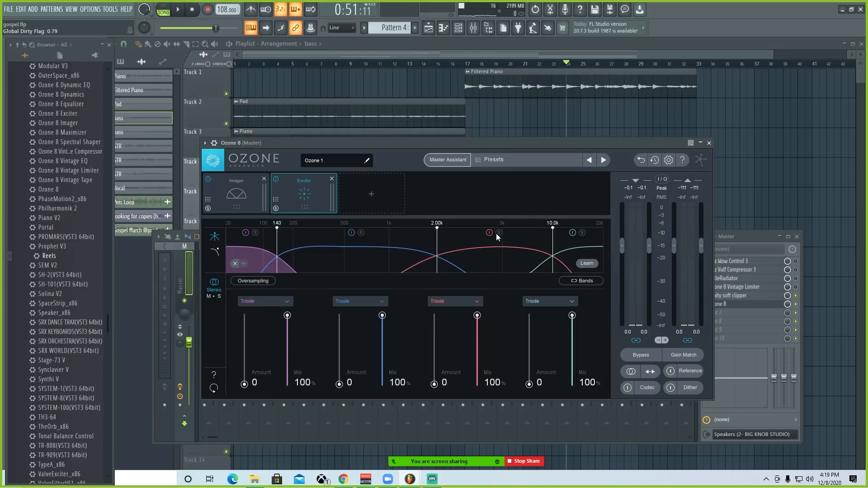
{"action": "left_click", "coordinate": [176, 16]}
{"action": "left_click_drag", "start_coordinate": [434, 384], "coordinate": [438, 364]}
{"action": "key", "text": "space"}
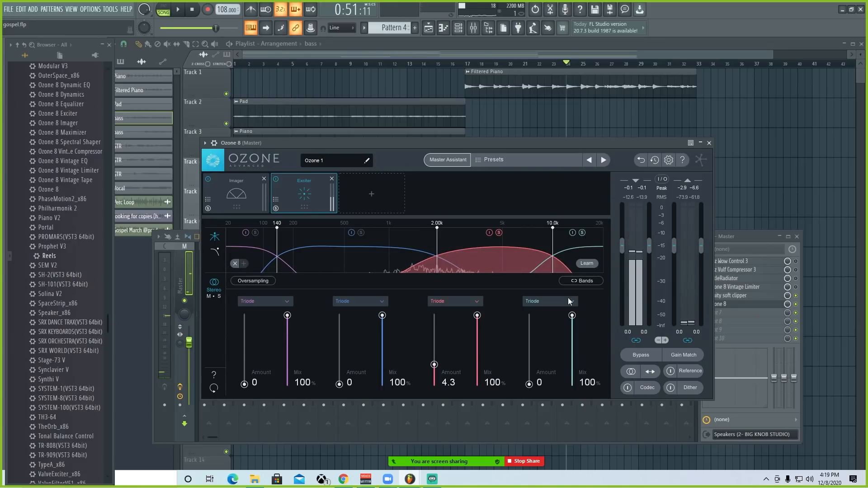
{"action": "left_click_drag", "start_coordinate": [529, 384], "coordinate": [536, 354]}
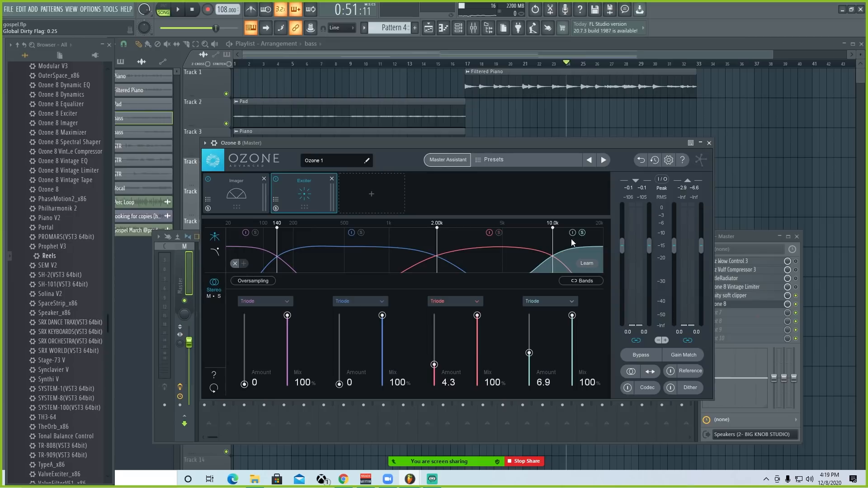
Step: Close Ozone 8 and delete it from the Master's sixth effect slot
{"action": "key", "text": "Escape"}
{"action": "left_click", "coordinate": [707, 261]}
{"action": "left_click", "coordinate": [719, 276]}
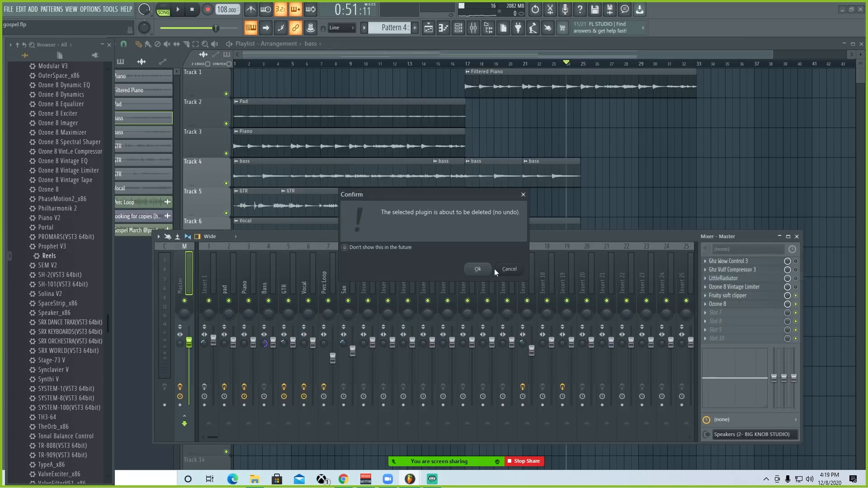
{"action": "left_click", "coordinate": [479, 269]}
Step: Load Fruity parametric EQ in the Master's sixth effect slot and adjust its Band 7 level, boosting it to 10.8 dB
{"action": "left_click", "coordinate": [723, 304]}
{"action": "left_click", "coordinate": [588, 97]}
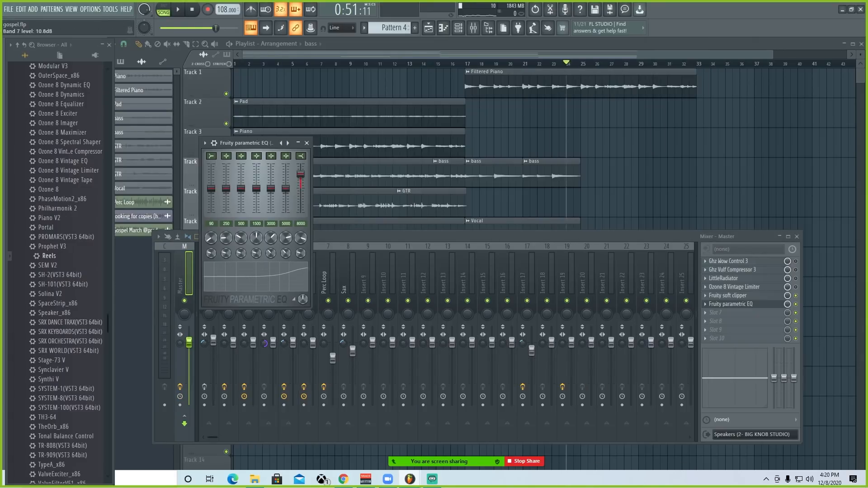
{"action": "right_click", "coordinate": [285, 179]}
{"action": "left_click", "coordinate": [291, 184]}
{"action": "right_click", "coordinate": [300, 176]}
{"action": "left_click", "coordinate": [307, 181]}
Step: Close Fruity parametric EQ and remove it from the Master's effect chain
{"action": "left_click", "coordinate": [307, 143]}
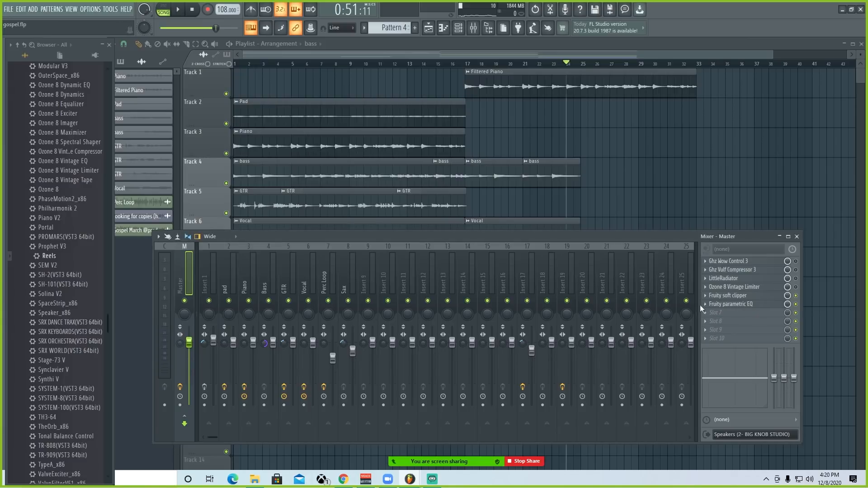
{"action": "left_click", "coordinate": [705, 306]}
{"action": "left_click", "coordinate": [471, 266]}
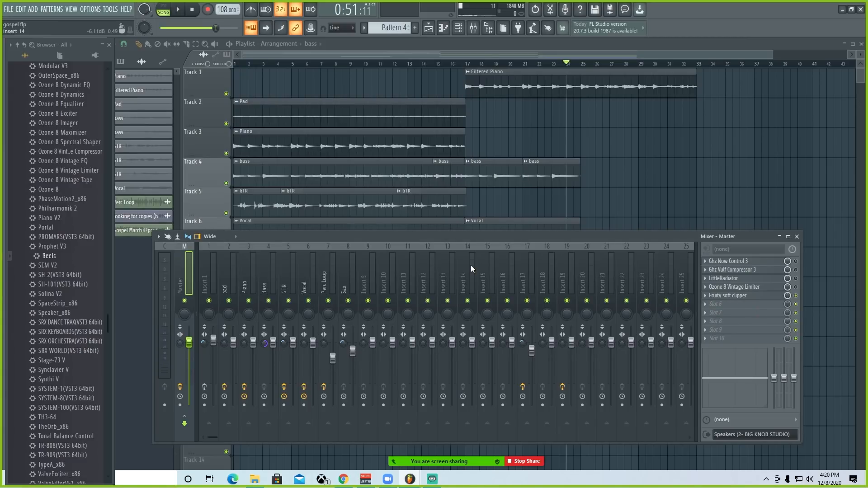